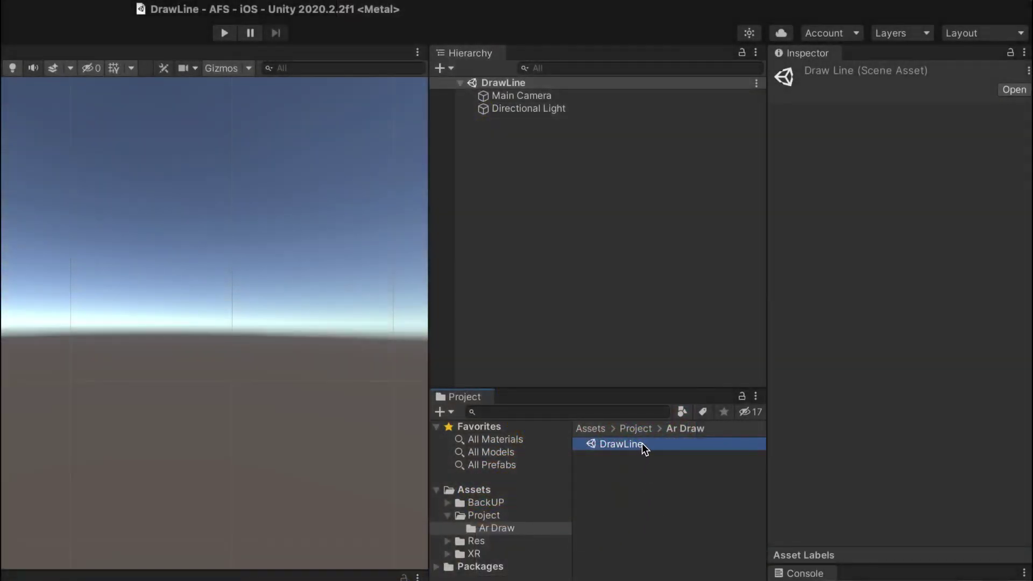
- Add an AR Session Origin and an AR Session from the XR menu
right_click(599, 207)
mouse_move(701, 533)
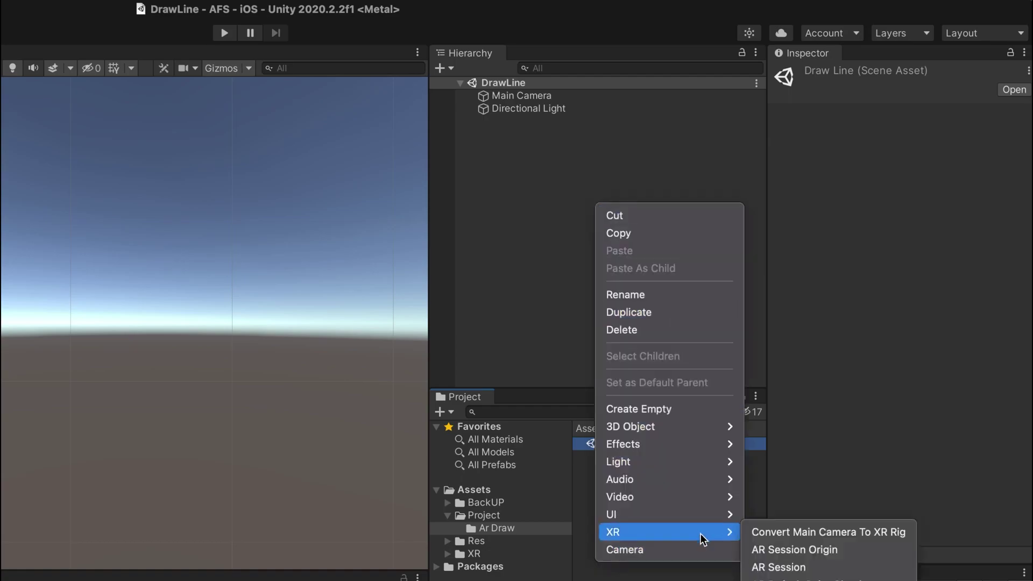
left_click(790, 550)
right_click(679, 161)
mouse_move(700, 487)
left_click(867, 523)
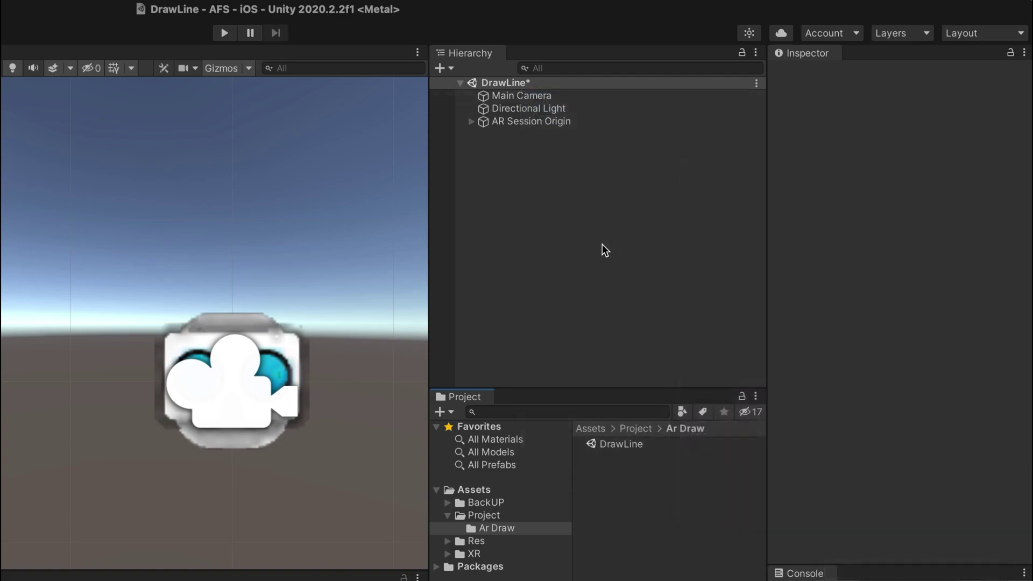
- Delete the Main Camera, leaving the Directional Light in the scene
left_click(545, 108)
left_click(545, 99)
key("Delete")
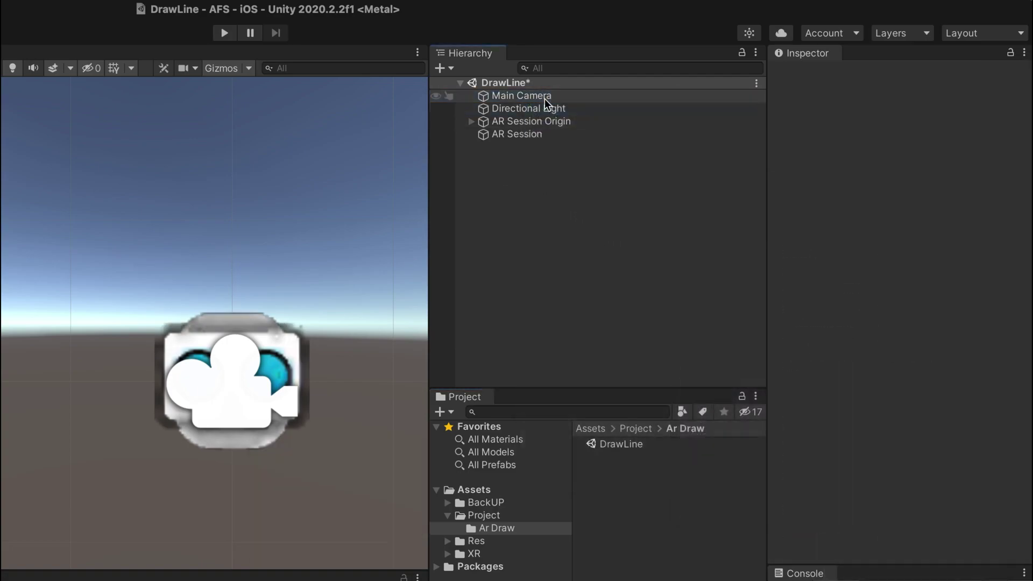
left_click(588, 120)
left_click(449, 153)
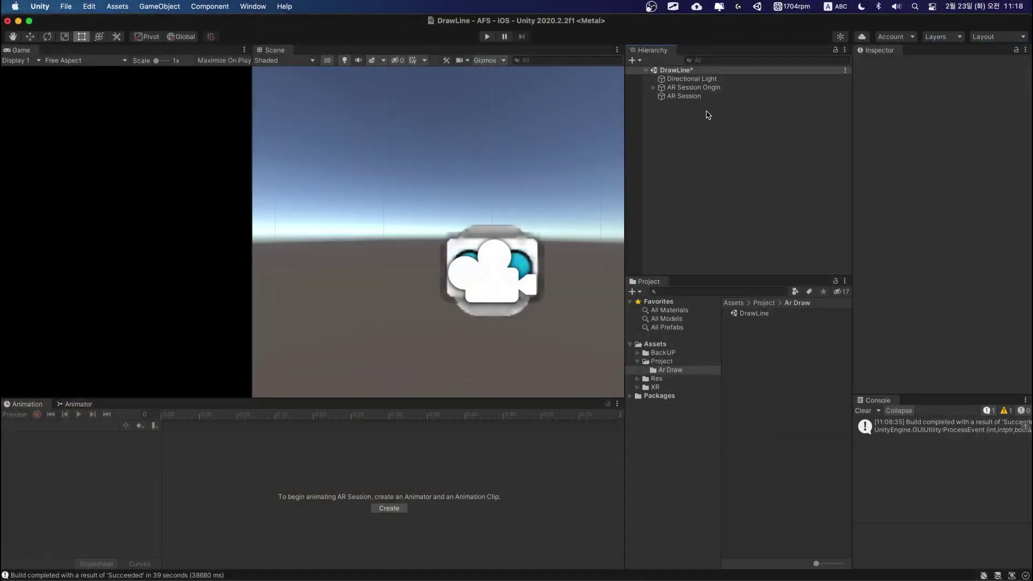
- Add a UI Canvas with an EventSystem to the scene
right_click(708, 111)
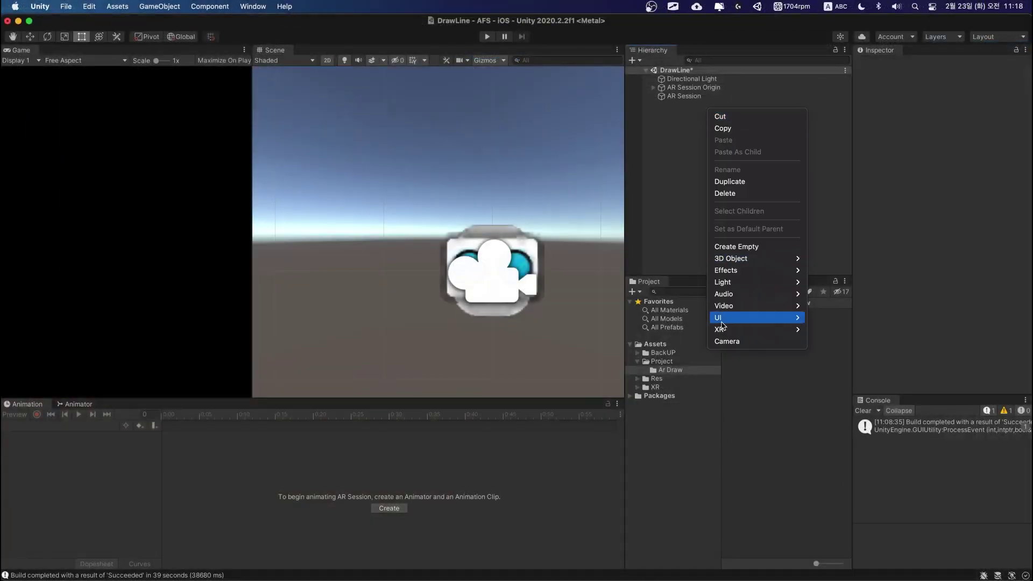
mouse_move(737, 322)
left_click(825, 471)
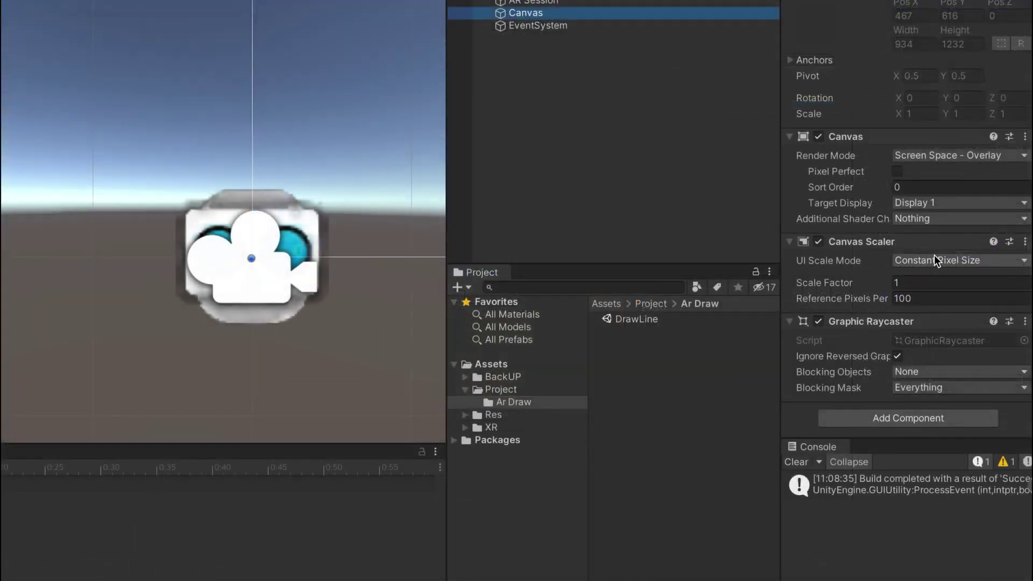
- Set the Canvas Scaler to Scale With Screen Size at 1080 × 1920 reference resolution
left_click(935, 259)
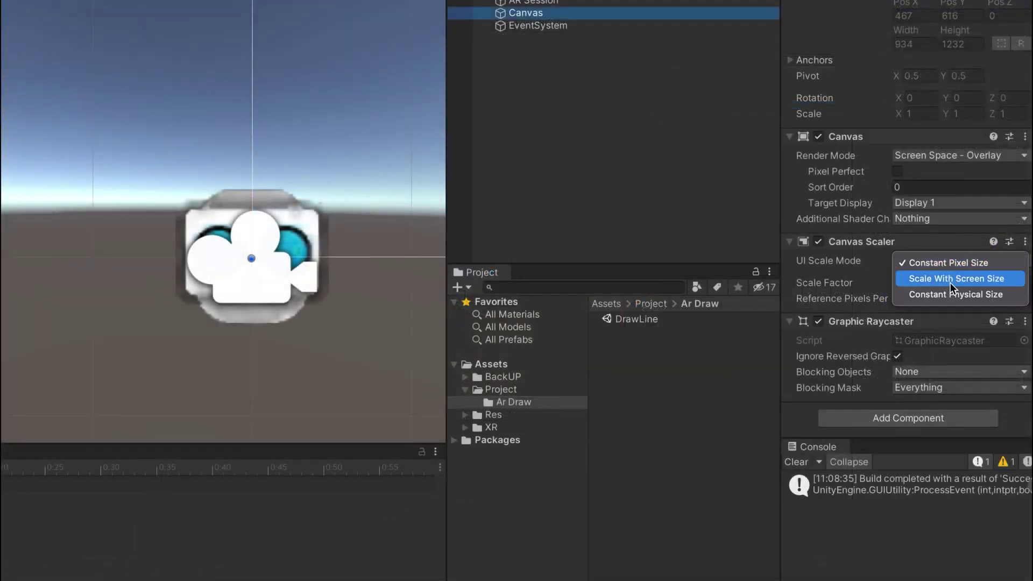
left_click(950, 280)
left_click(882, 295)
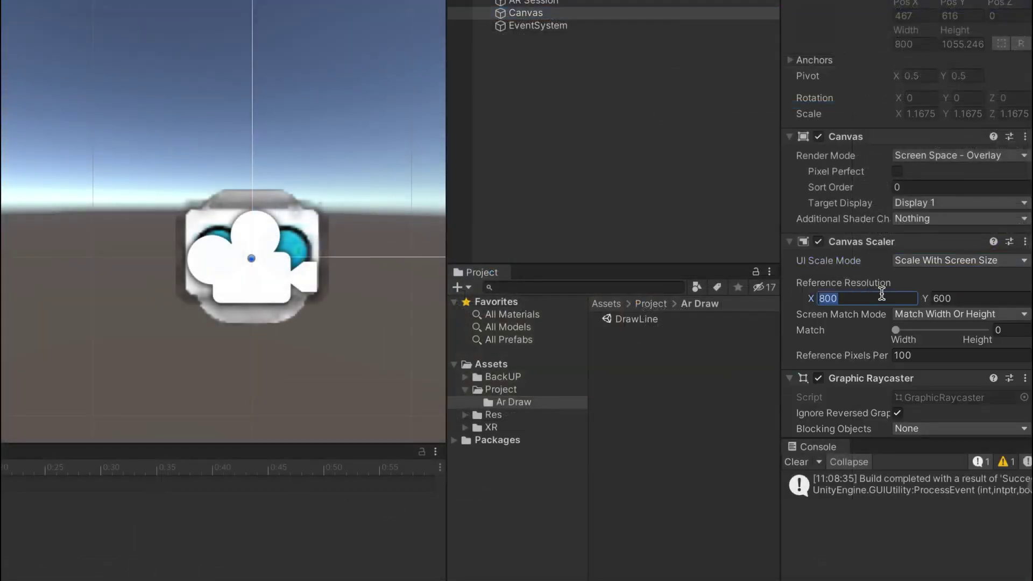
type("1080")
key("Tab")
type("1")
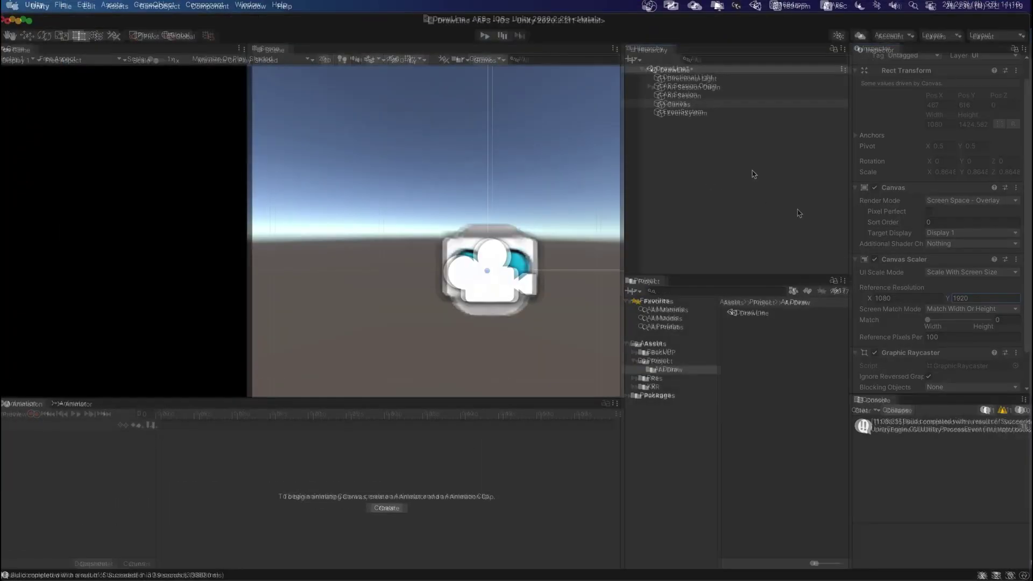
left_click(687, 106)
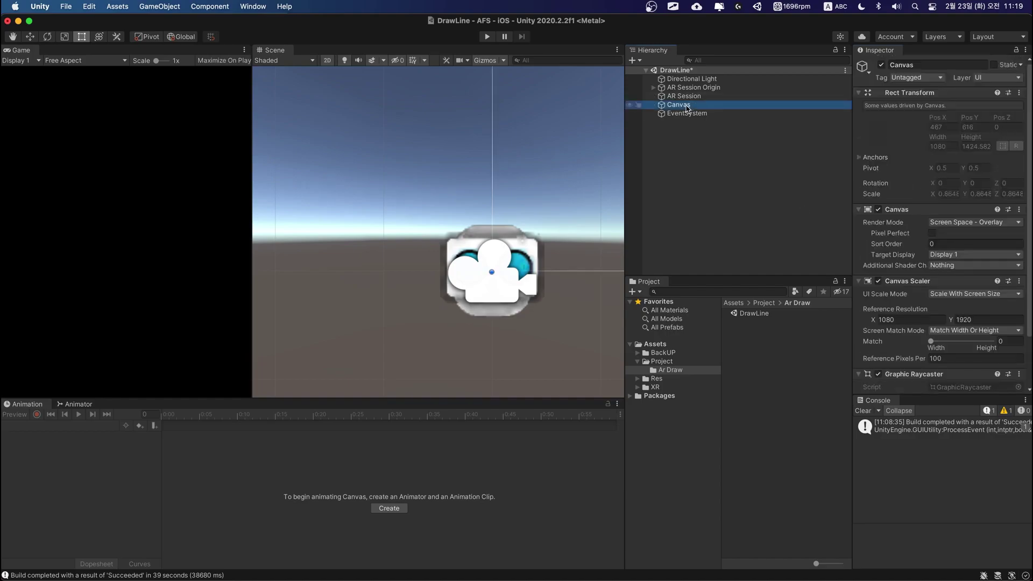
- Add a UI Button under the Canvas
right_click(703, 108)
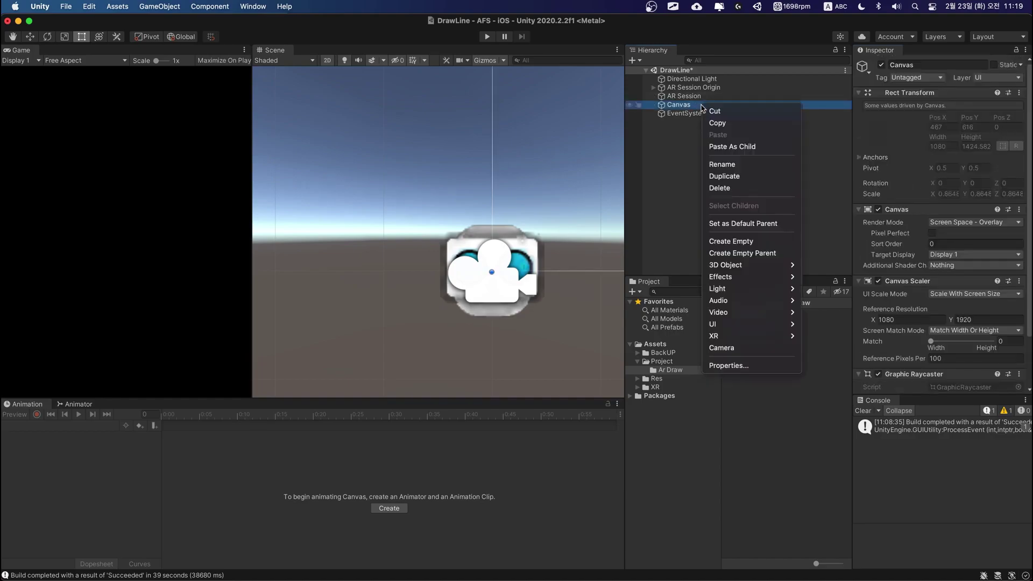
mouse_move(753, 324)
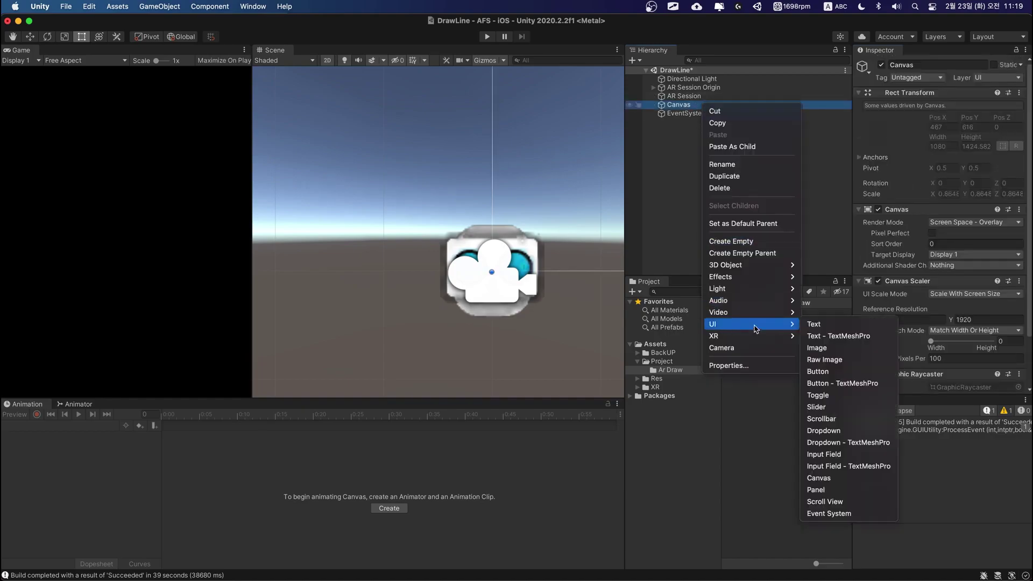
left_click(842, 373)
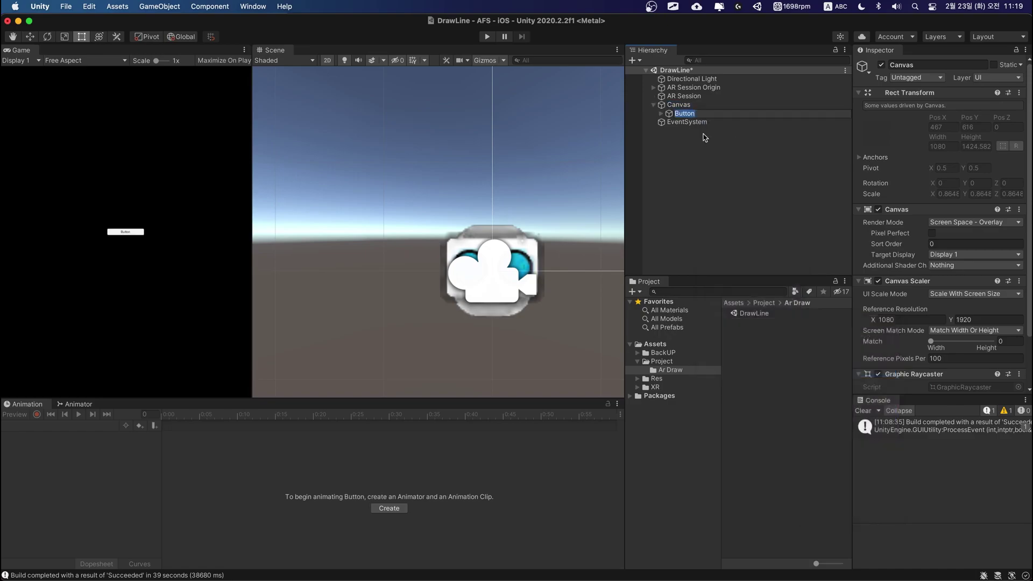
left_click(735, 145)
left_click(733, 113)
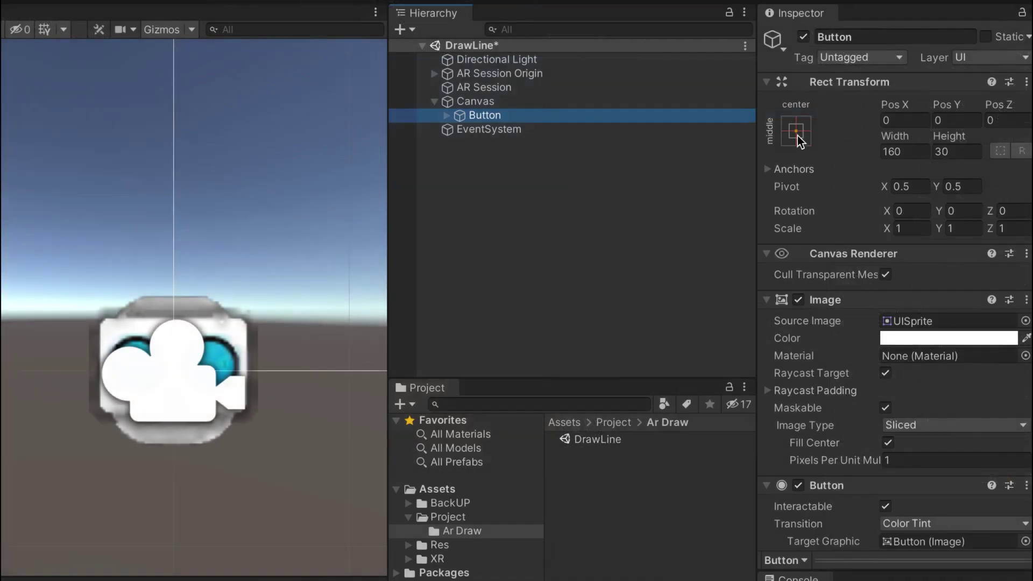
- Anchor the button bottom-centre at Pos Y 250 with width 250 and height 150
left_click(877, 124)
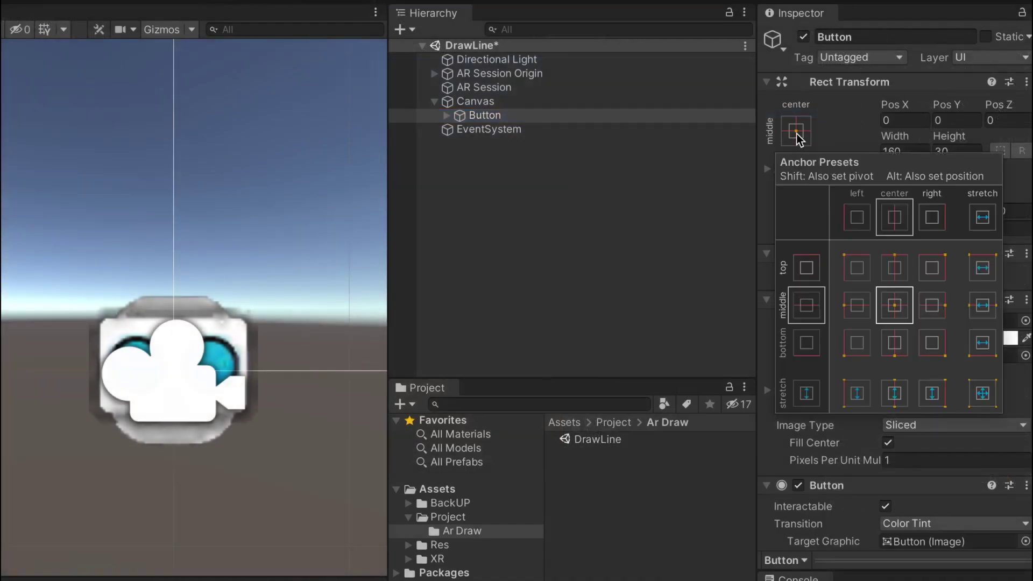
left_click(903, 344)
left_click(959, 119)
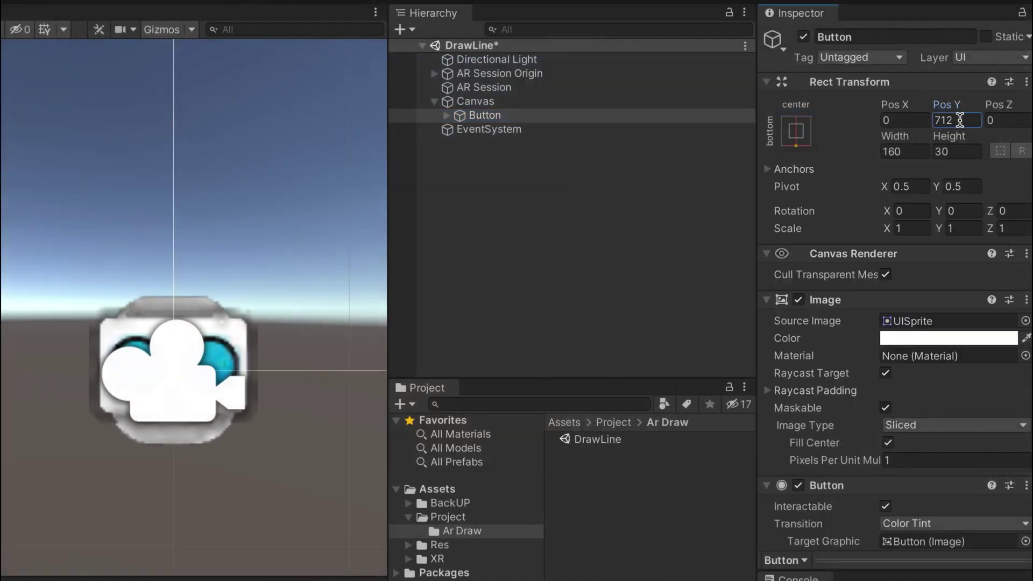
type("250")
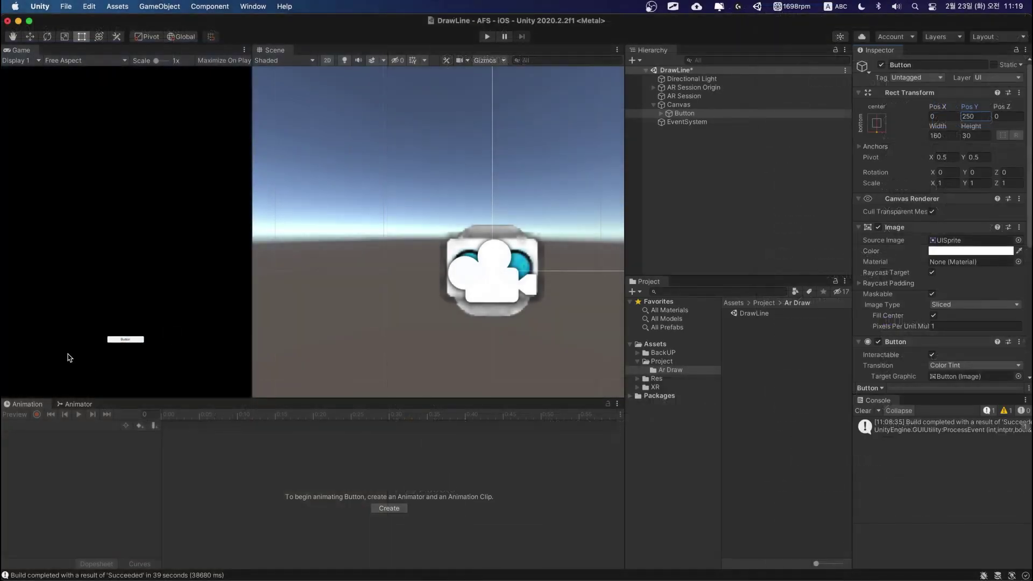
left_click(954, 135)
type("250")
key("Tab")
type("150")
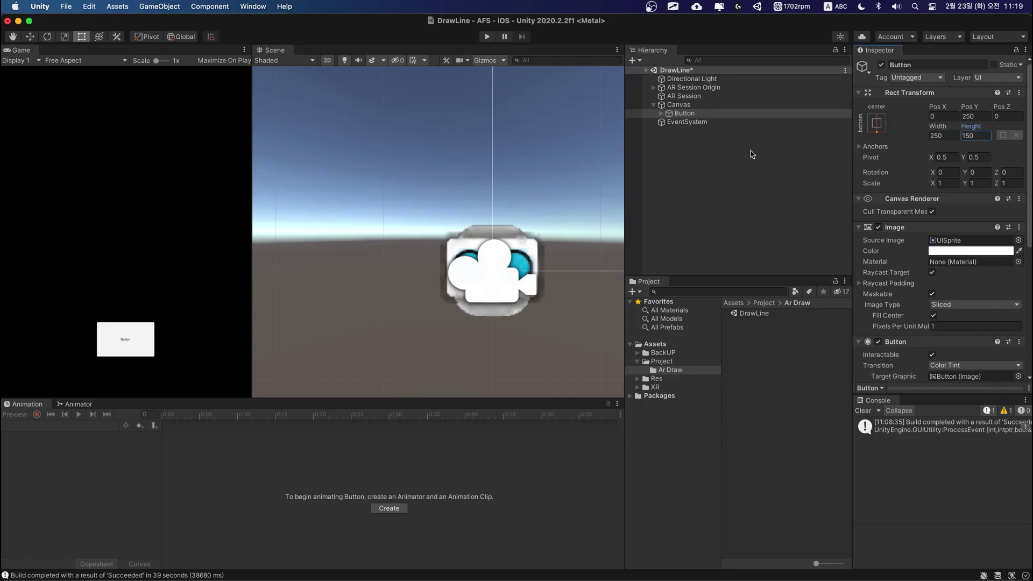
- Set the button's Text child to DRAW at font size 40
left_click(661, 113)
left_click(688, 122)
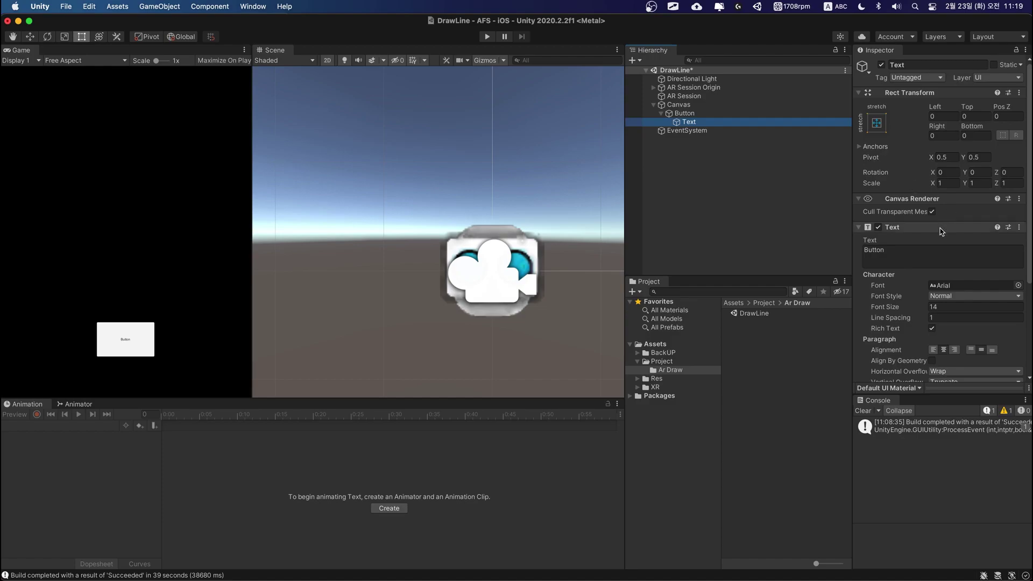
left_click(926, 256)
type("DRAW")
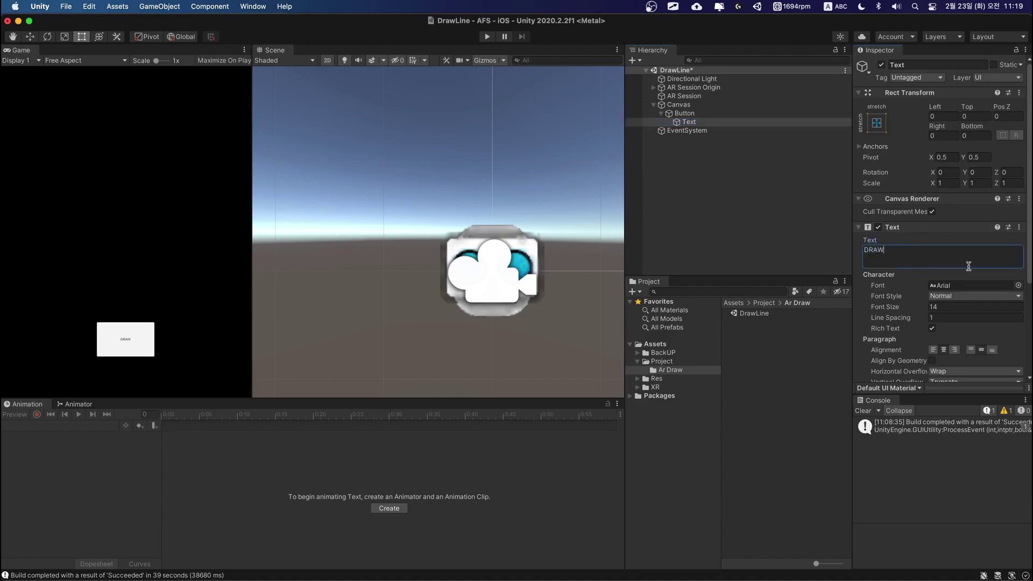
left_click(948, 307)
type("0")
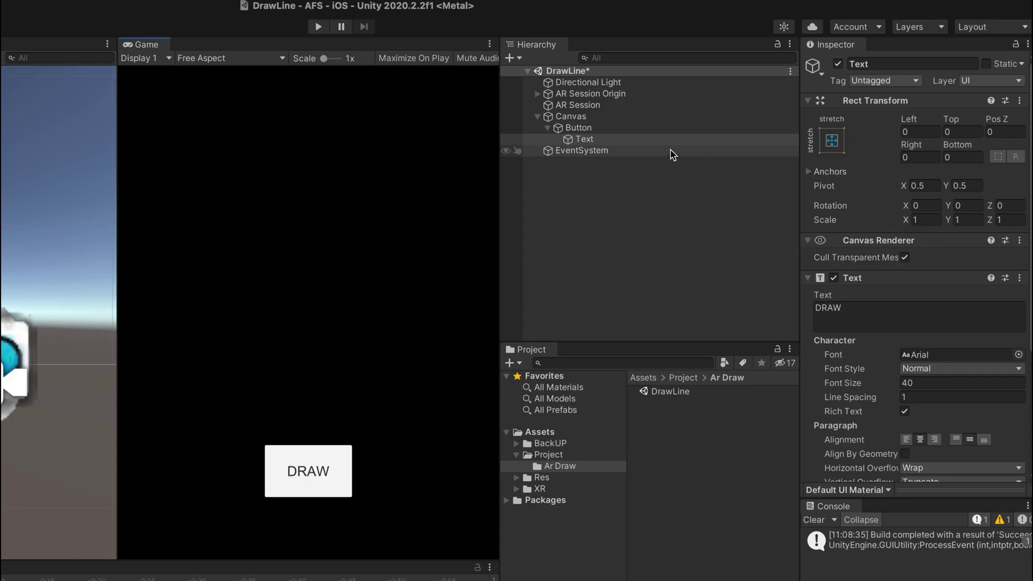
- Add an Image named CenterPoint under the Canvas, placed above the Button
left_click(645, 124)
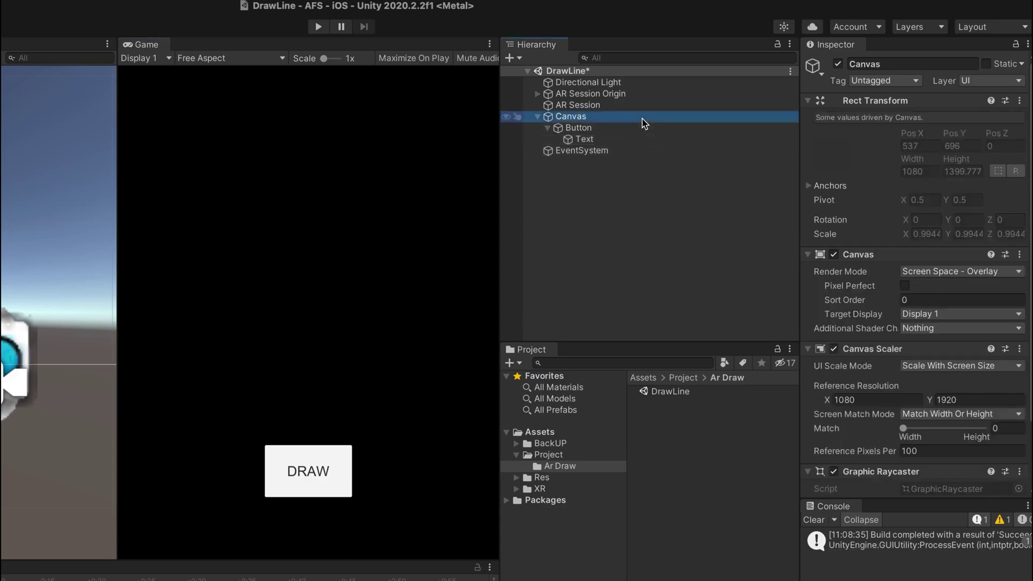
right_click(620, 119)
mouse_move(694, 406)
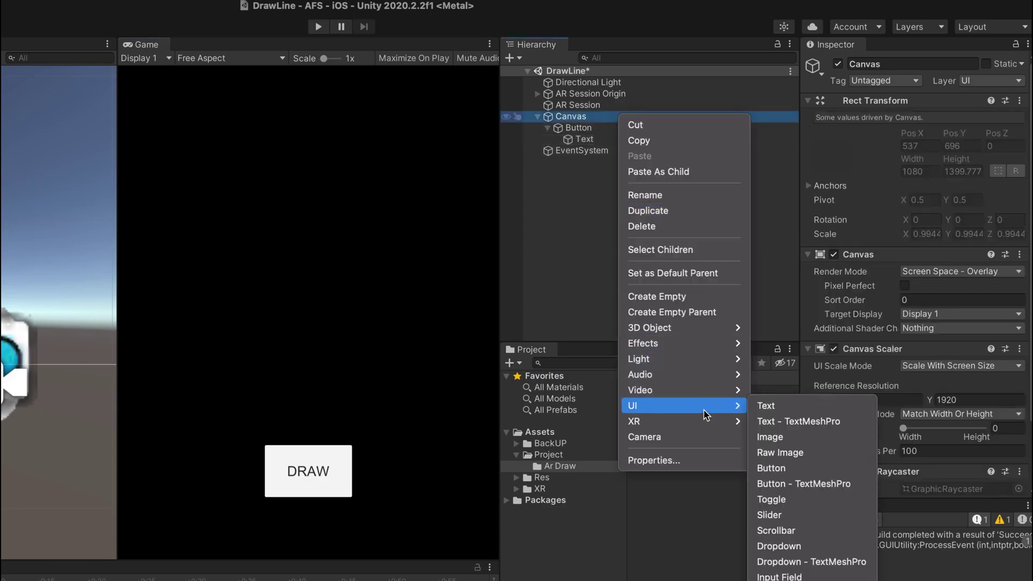
left_click(786, 437)
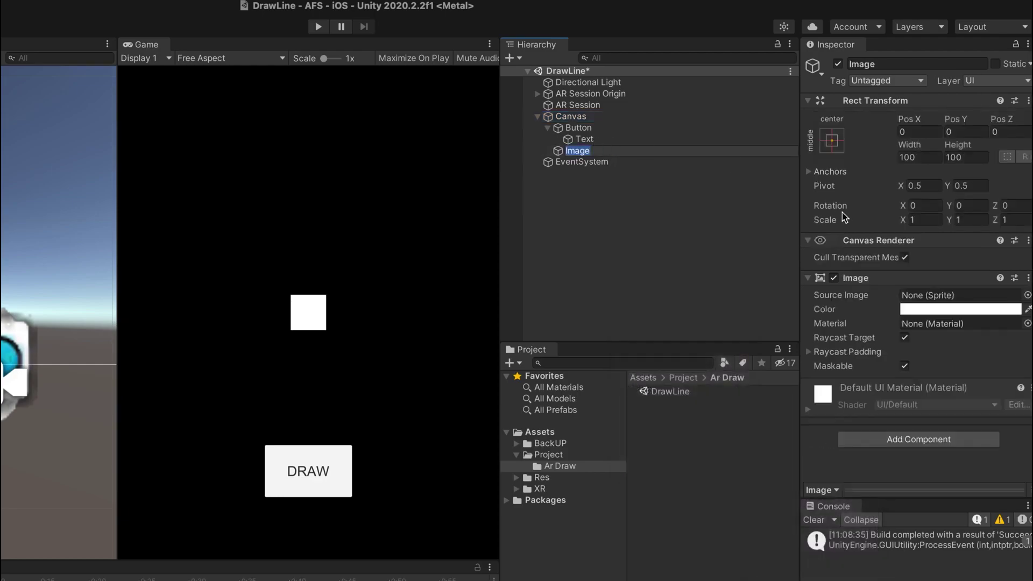
type("Cen")
type("terPoint")
key("Return")
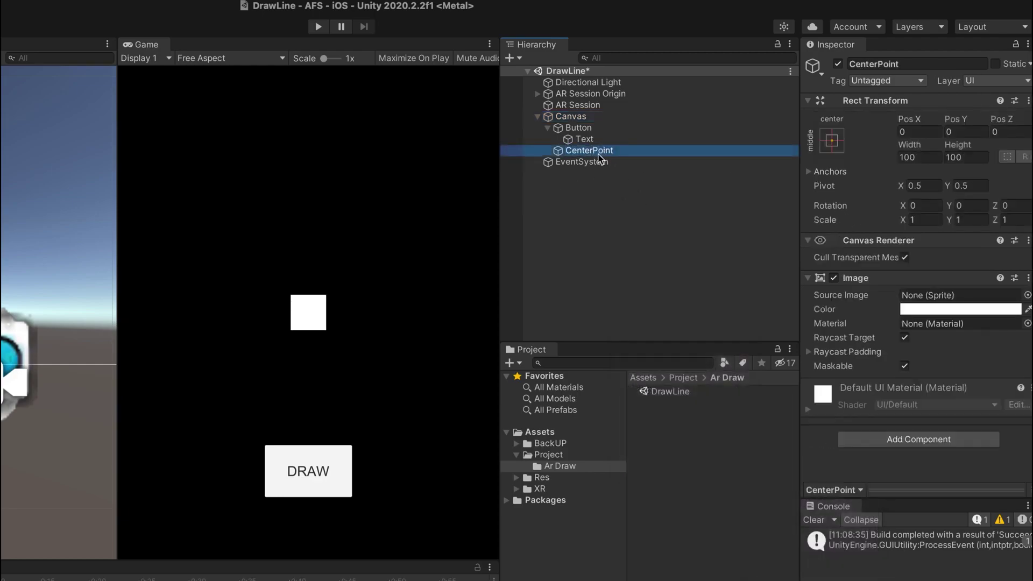
left_click_drag(613, 150, 608, 122)
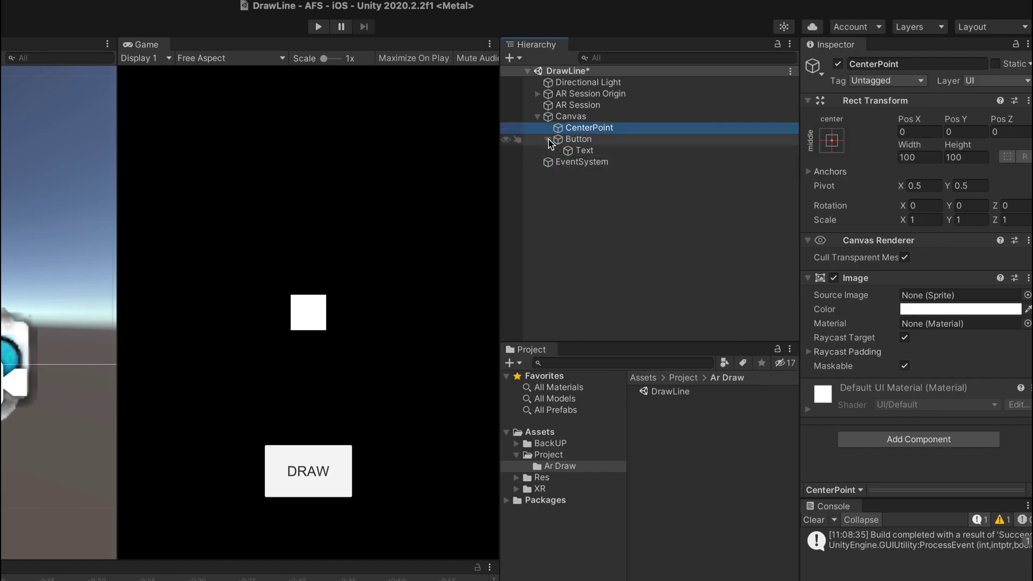
left_click(548, 139)
- Give CenterPoint the Knob source image and set its colour alpha to 150
left_click(1027, 295)
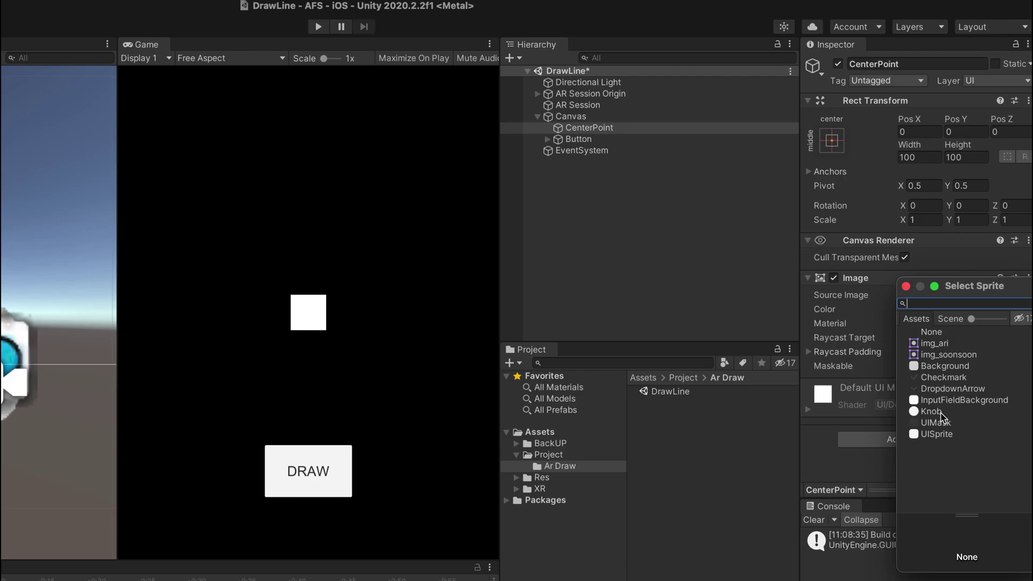
double_click(932, 412)
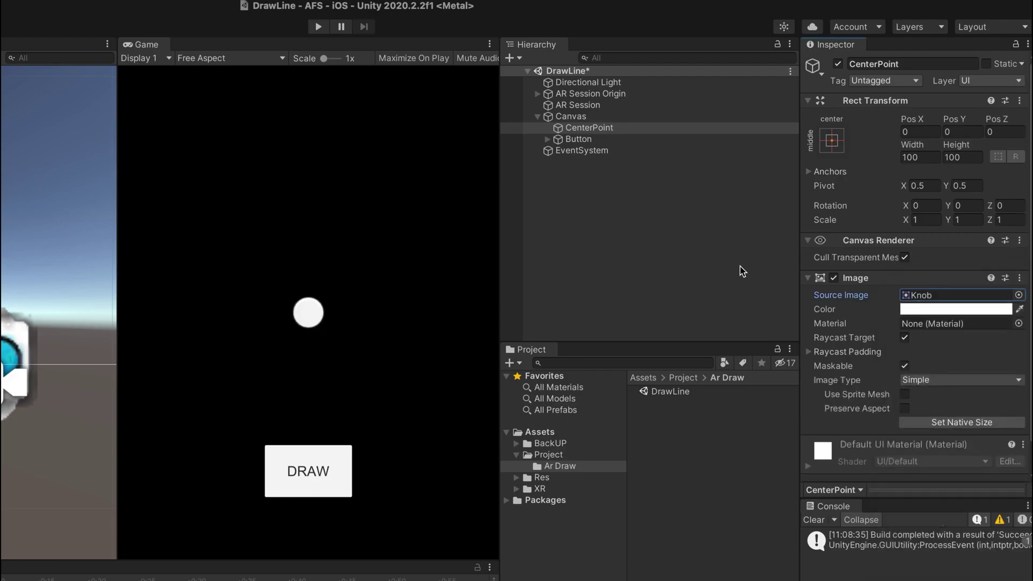
left_click(963, 310)
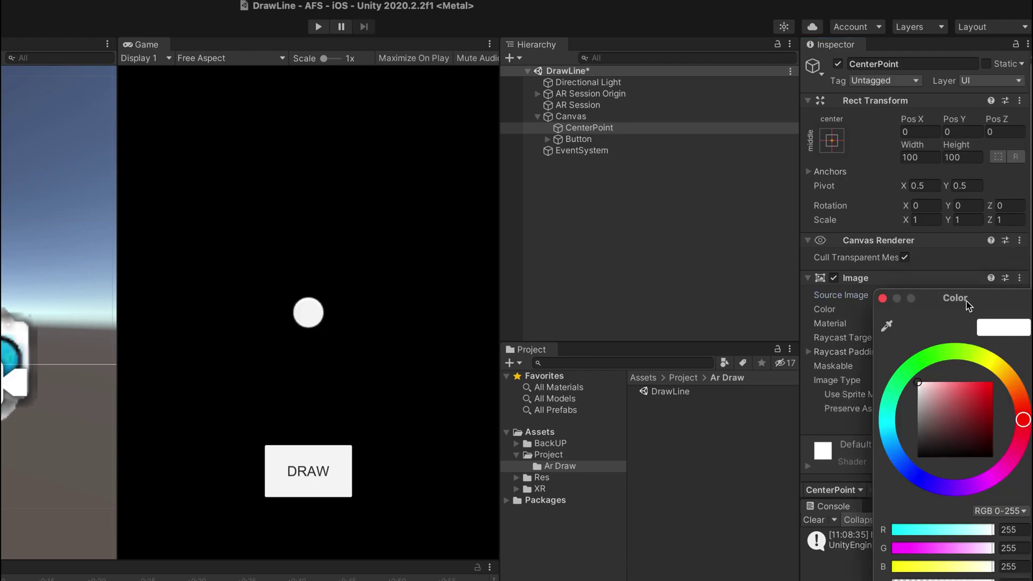
left_click_drag(967, 301, 703, 54)
left_click(748, 337)
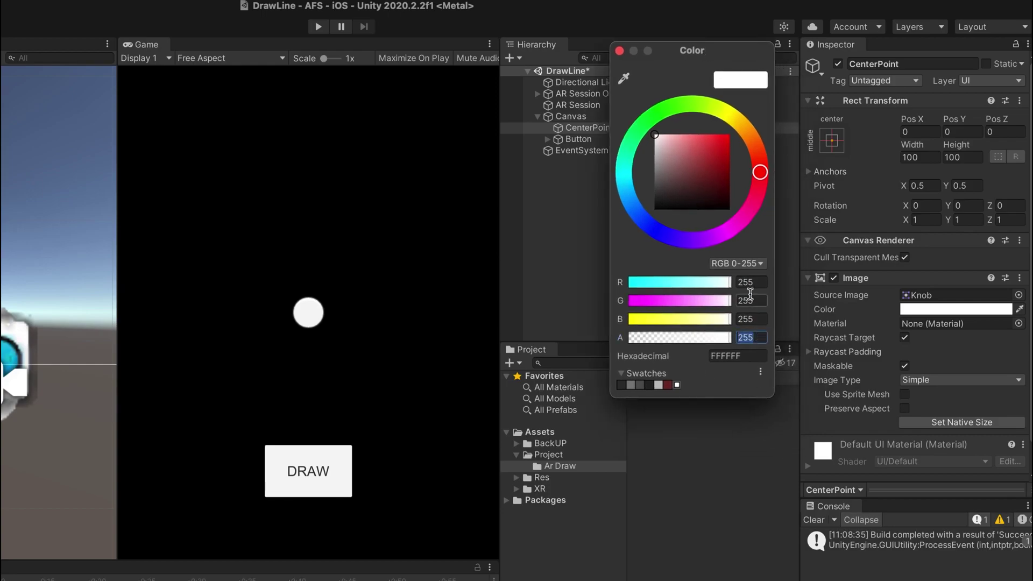
type("150")
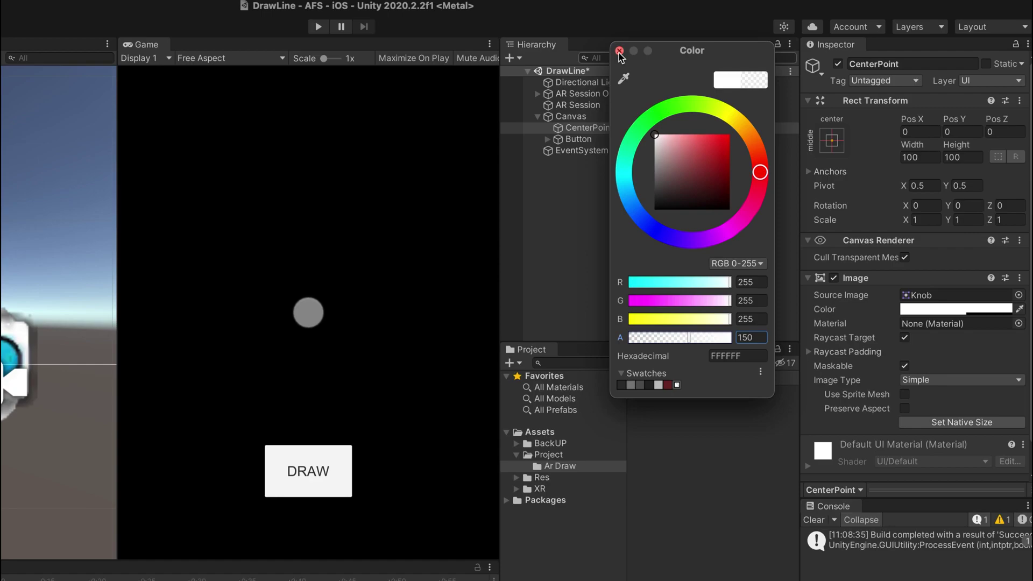
left_click(620, 51)
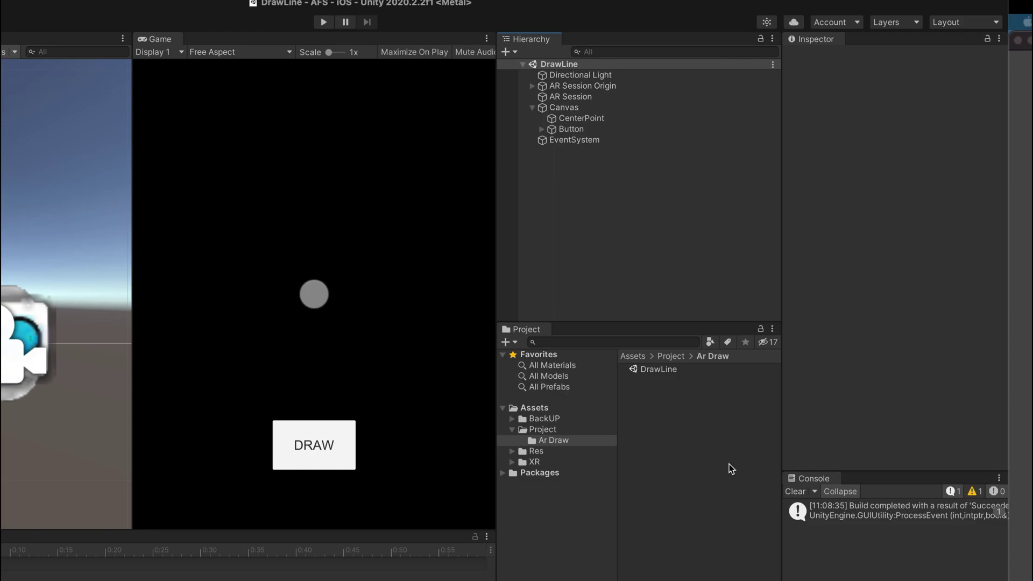
- Create a folder named Script inside Ar Draw
right_click(680, 428)
mouse_move(700, 305)
left_click(934, 128)
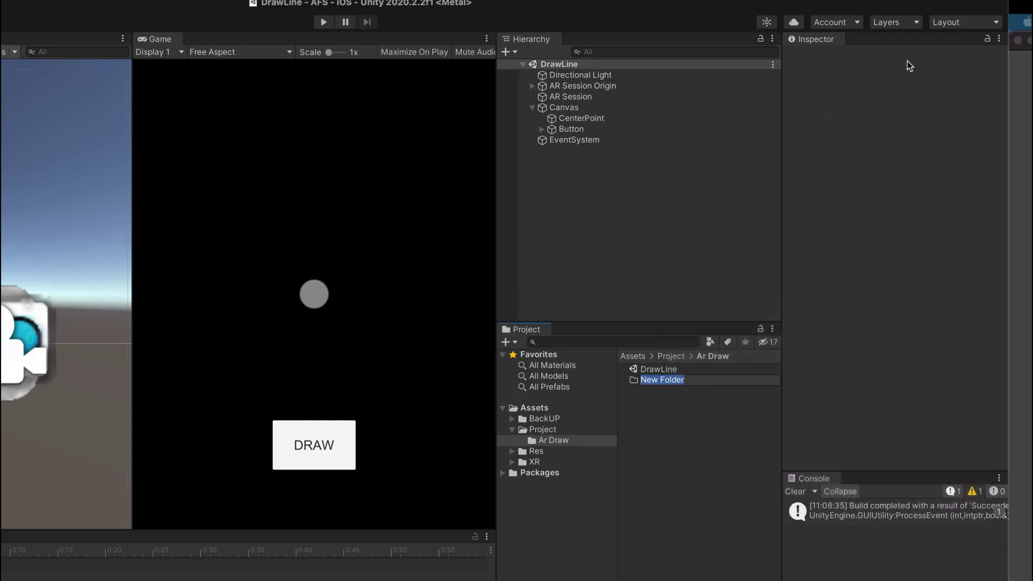
type("Script")
key("Return")
- In the Script folder, create a C# script named OnPress and open it in the code editor
double_click(682, 382)
type("On")
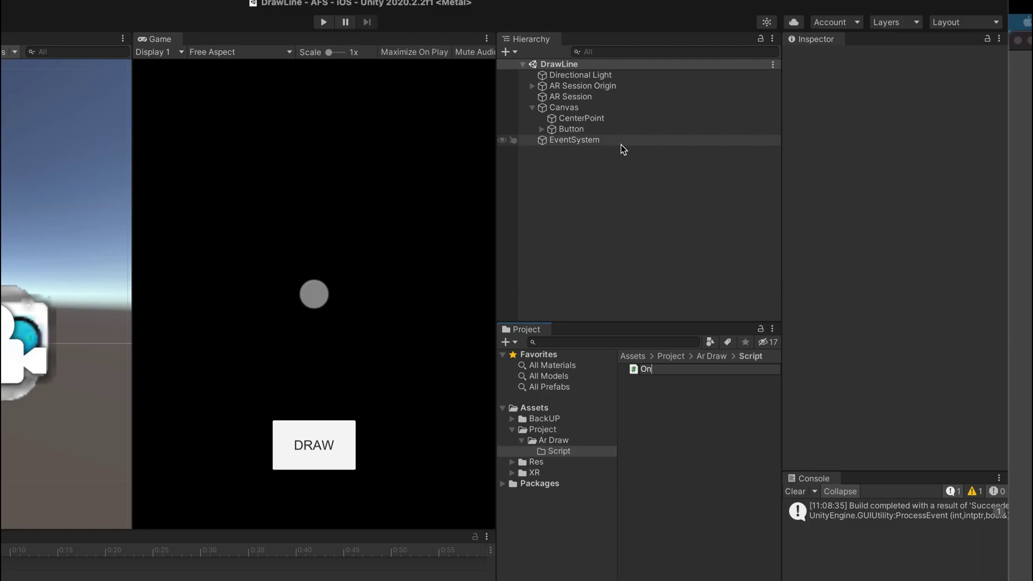
type("Press")
key("Return")
double_click(653, 369)
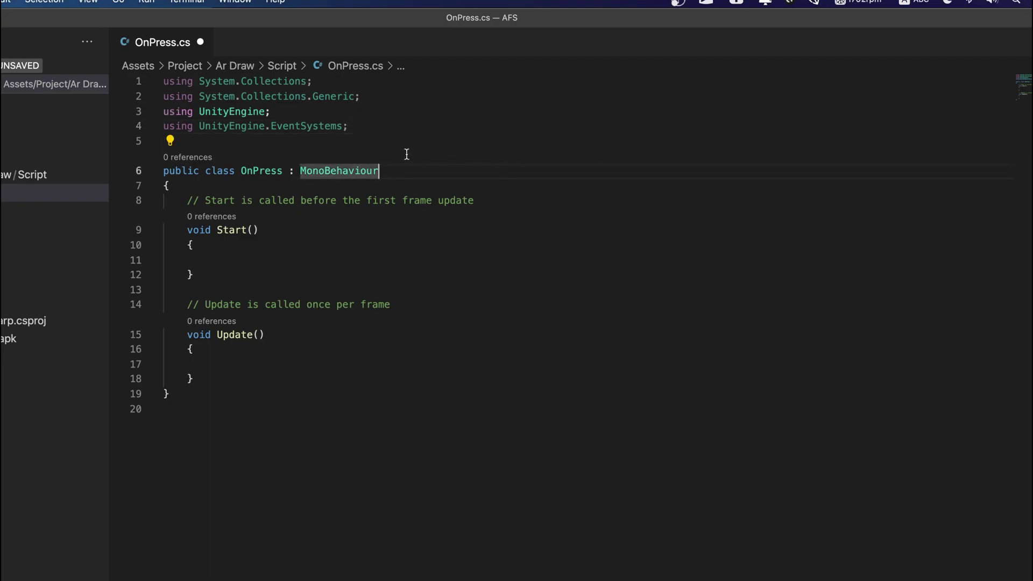
- Make the OnPress class implement IPointerDownHandler and IPointerUpHandler with their handler methods
left_click(290, 126)
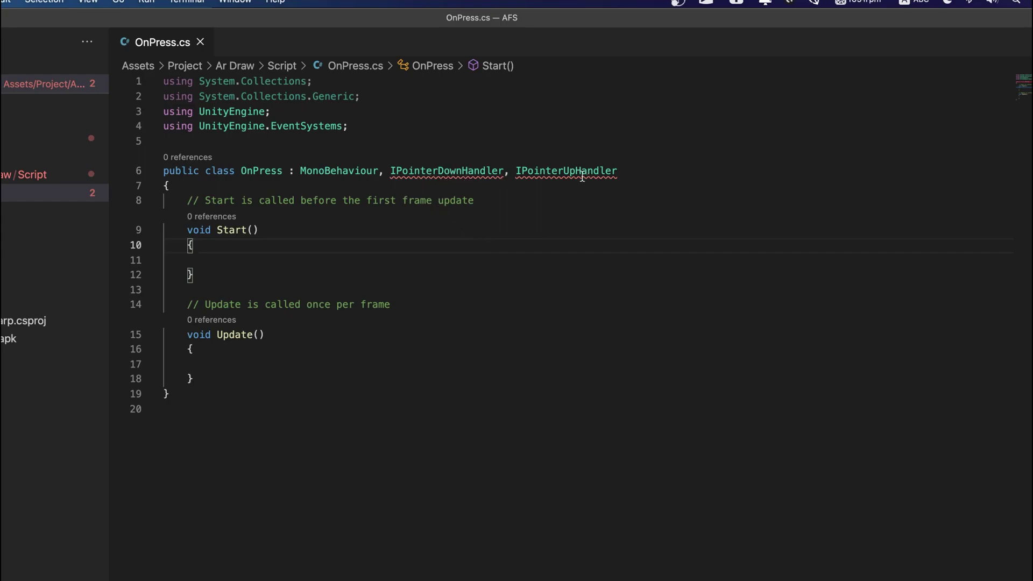
mouse_move(596, 176)
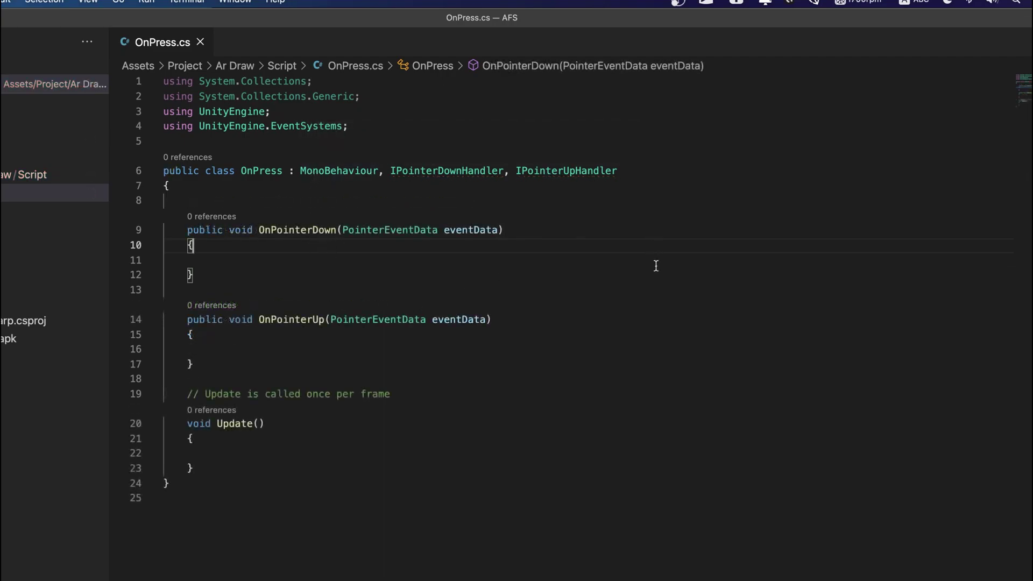
left_click(655, 263)
- Declare bool _pressed = false and set _pressed = true in OnPointerDown
left_click(435, 200)
type("bool _pressed = false;")
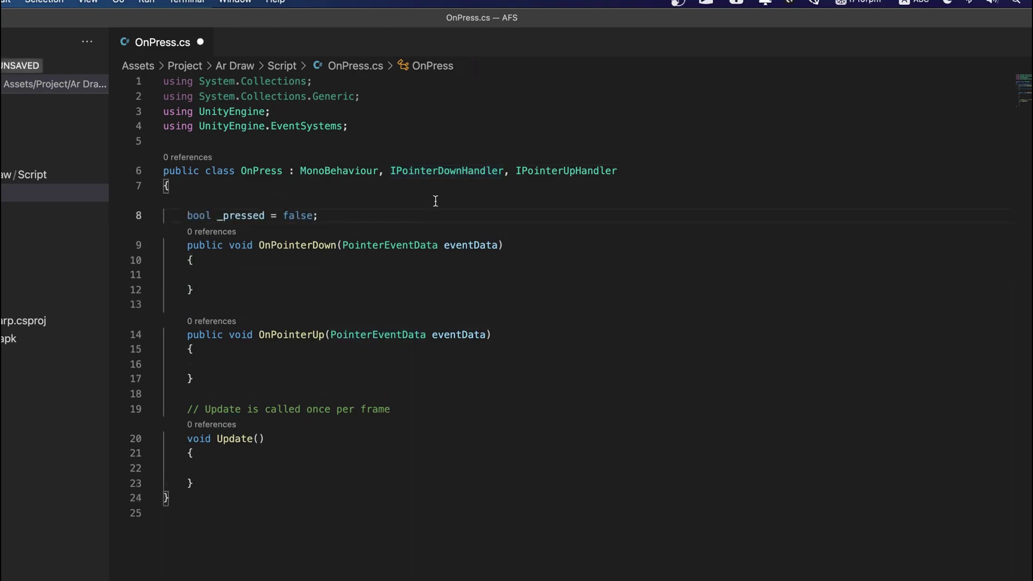
key("Down")
key("Down")
key("Down")
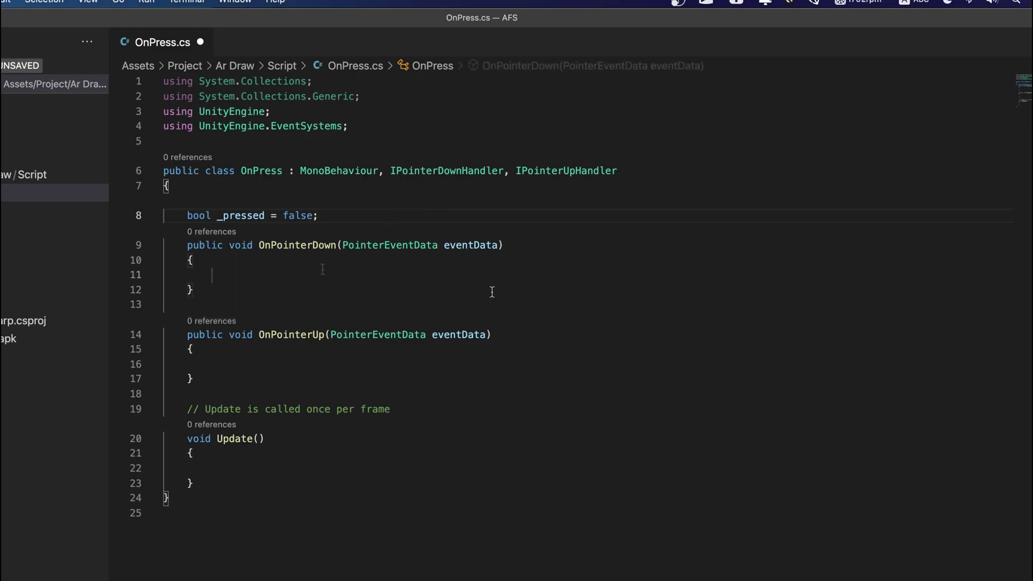
type("_pressed = true;")
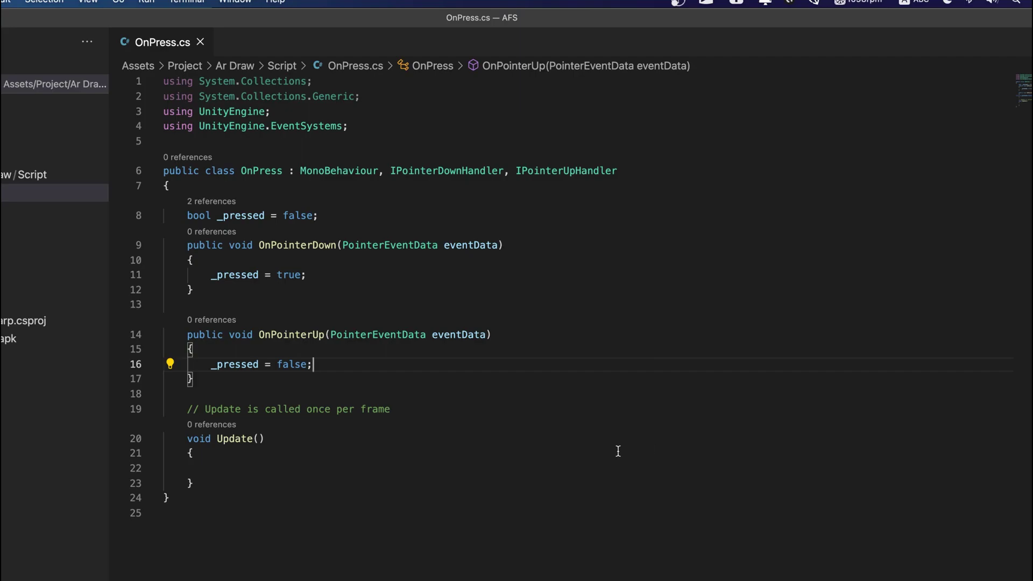
- Paste an if (_pressed) block into the Update method
scroll(471, 402, "down", 5)
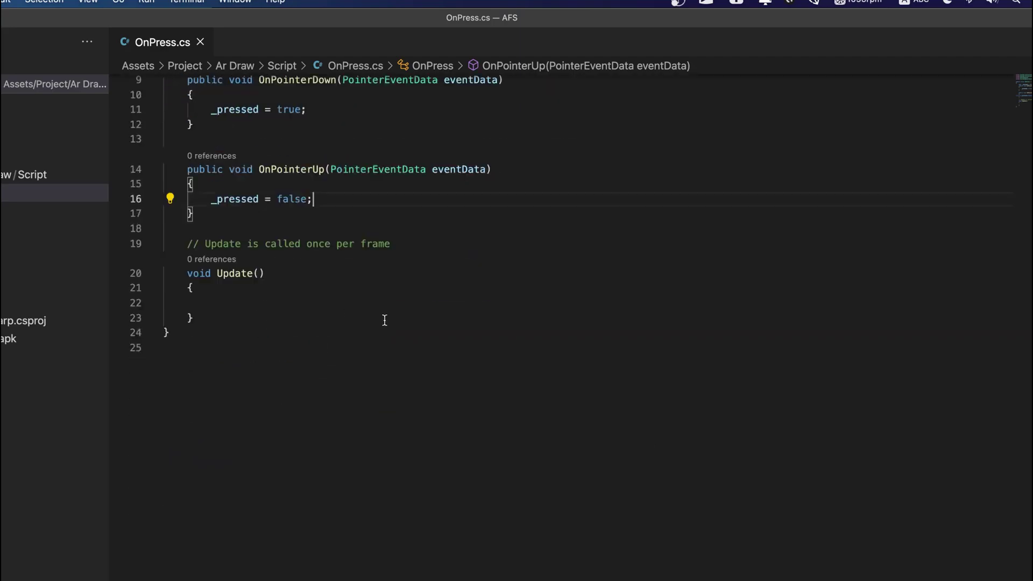
left_click(478, 302)
key("ctrl+v")
left_click(406, 484)
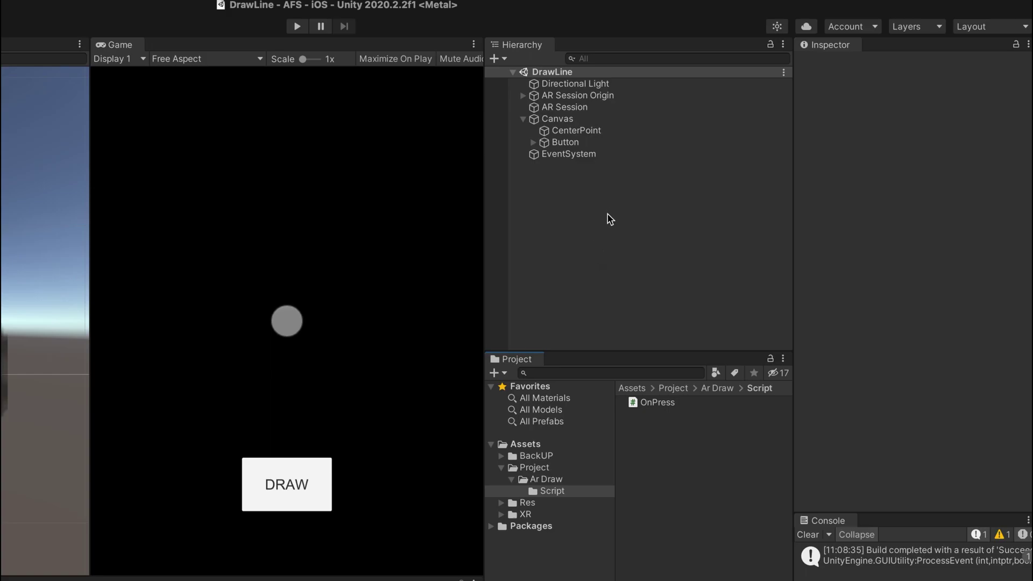
- Add a Line effect object to the scene
right_click(596, 199)
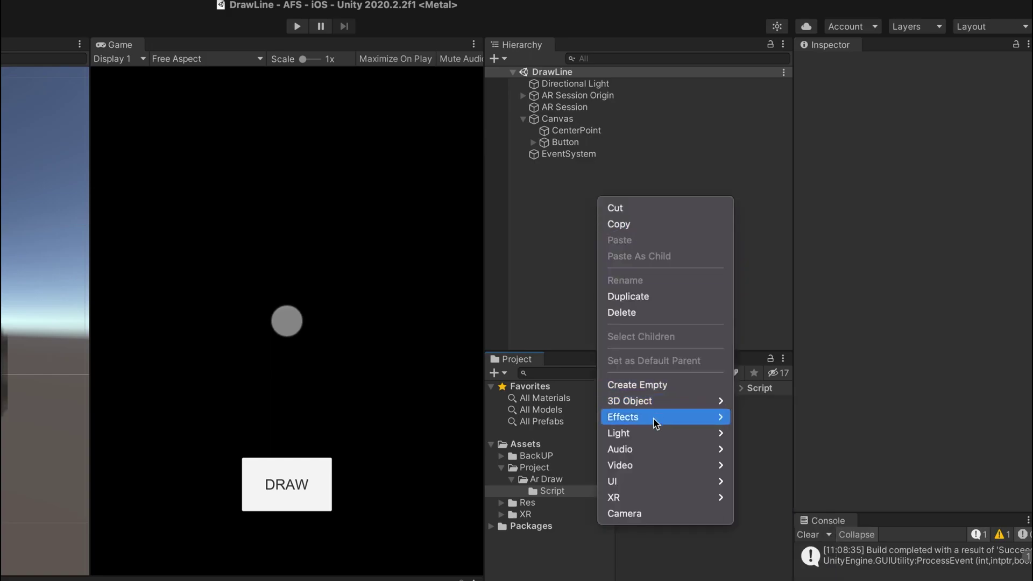
mouse_move(655, 423)
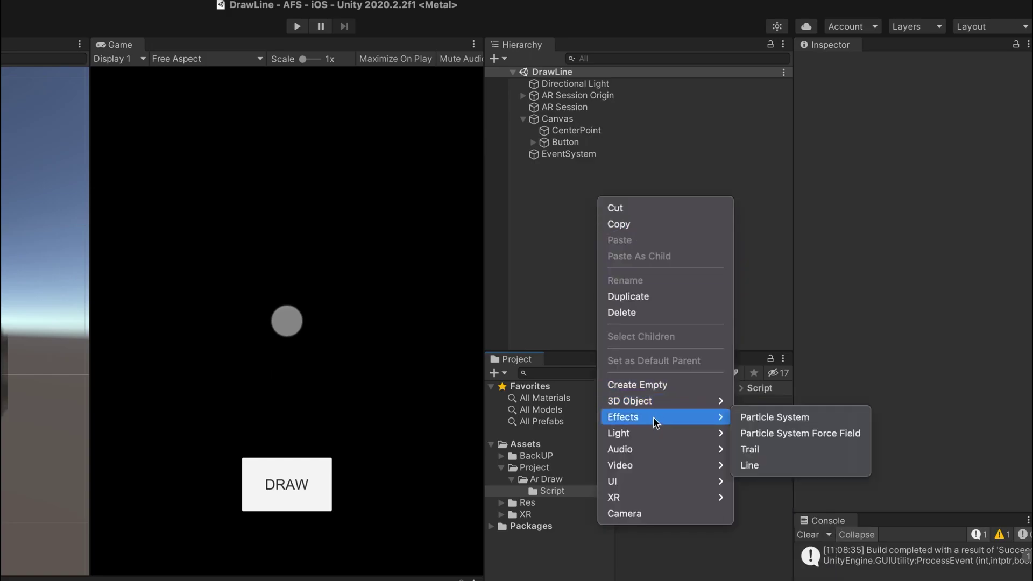
left_click(787, 471)
left_click(579, 188)
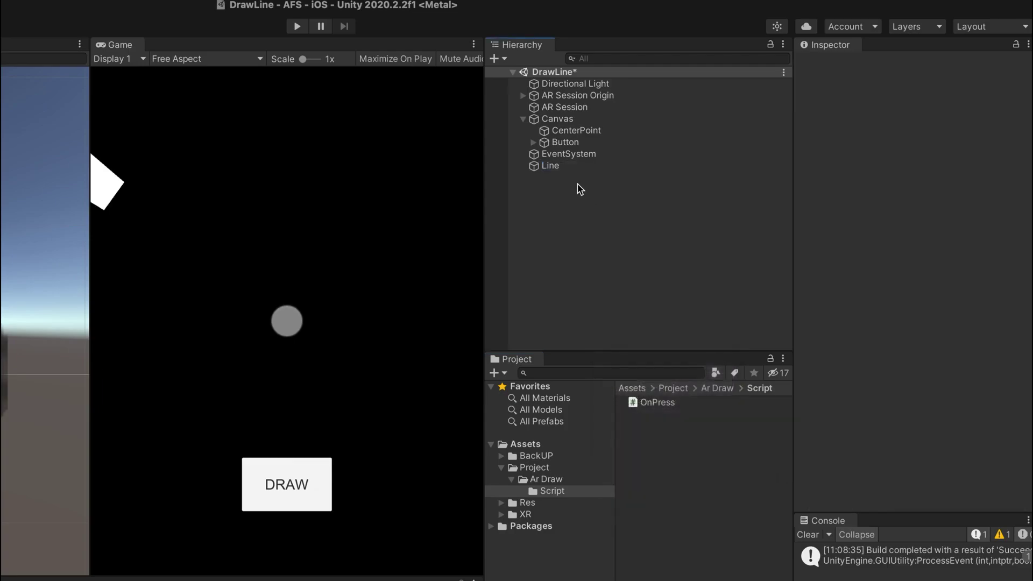
left_click(580, 166)
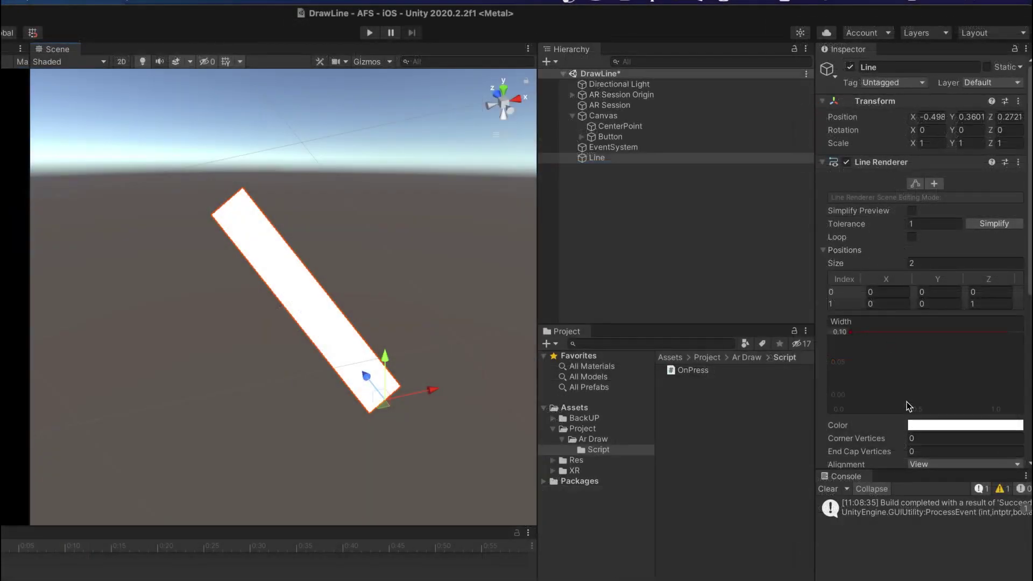
- Try 3 Line Renderer positions, giving the third position an X of 1
left_click(946, 260)
key("BackSpace")
type("3")
key("Return")
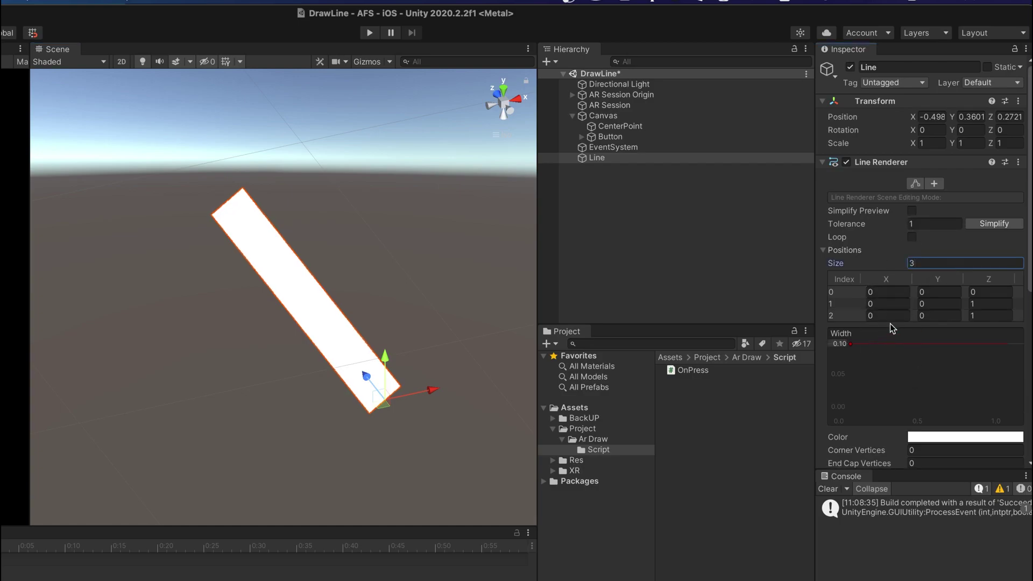
left_click(897, 316)
type("1")
scroll(401, 202, "up", 3)
scroll(401, 202, "down", 3)
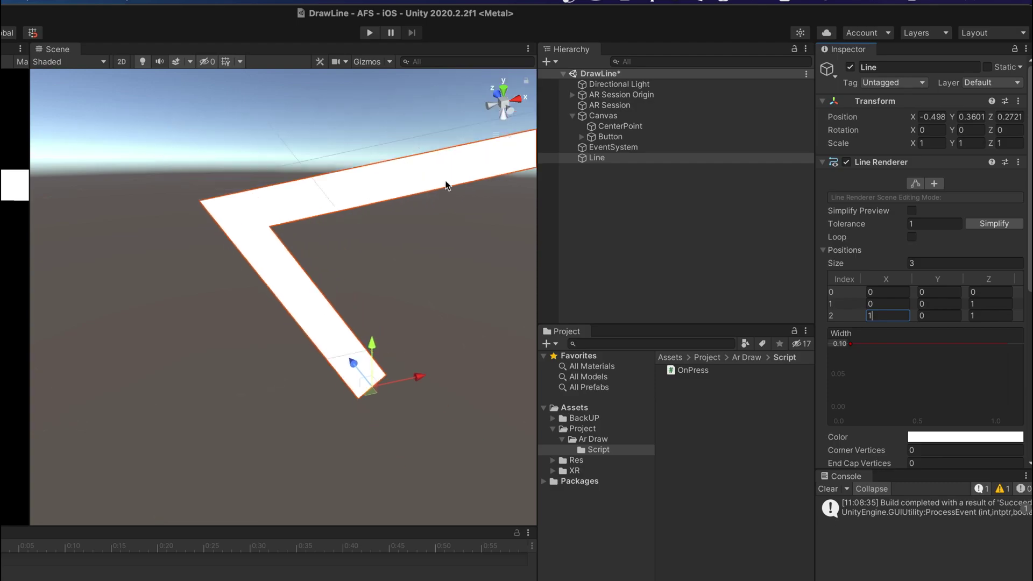
scroll(455, 189, "down", 1)
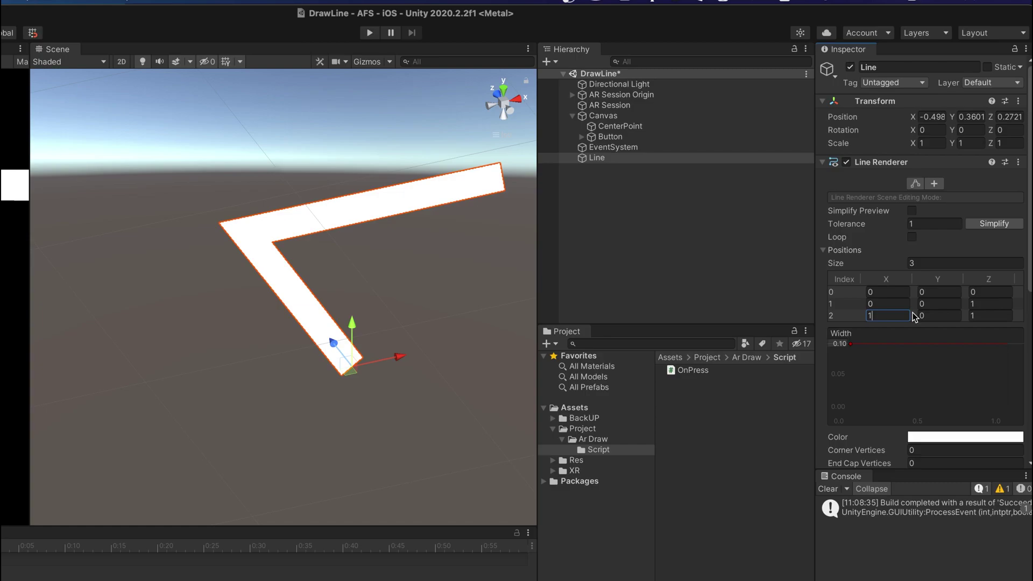
- Set the Line Renderer to 0 positions and a width of 0.01
left_click(942, 263)
type("0")
key("Return")
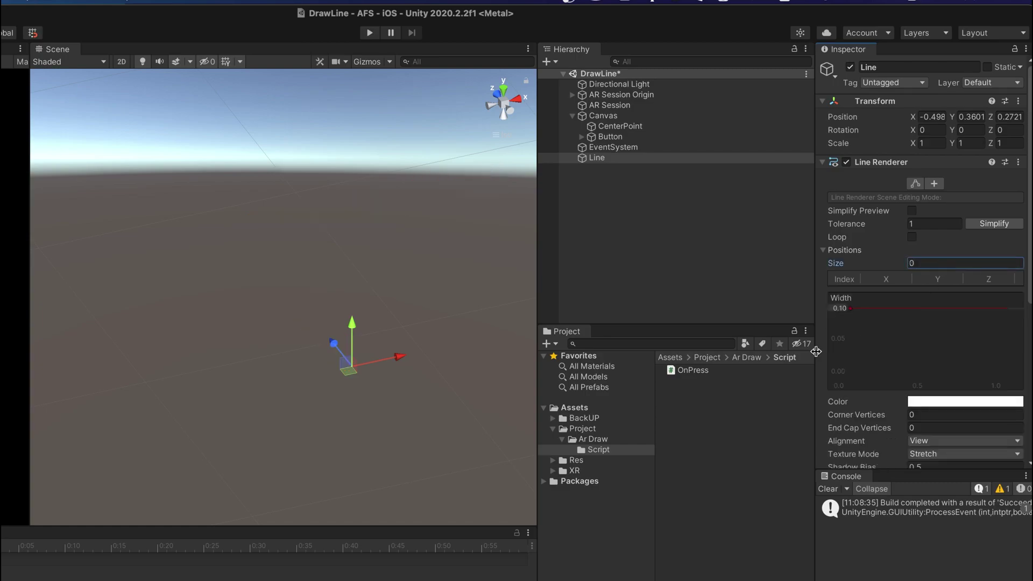
left_click(840, 308)
type("0.01")
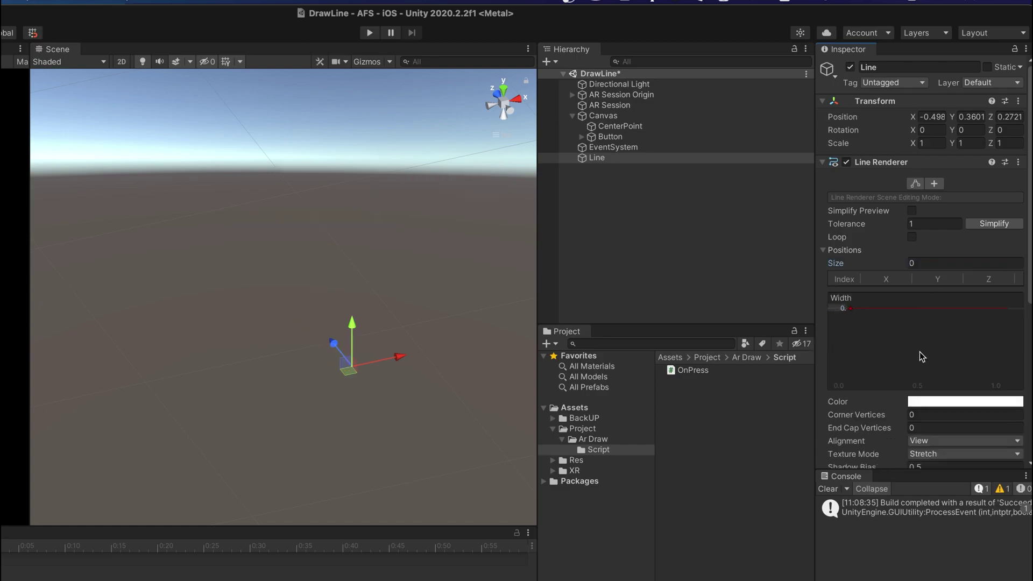
key("Return")
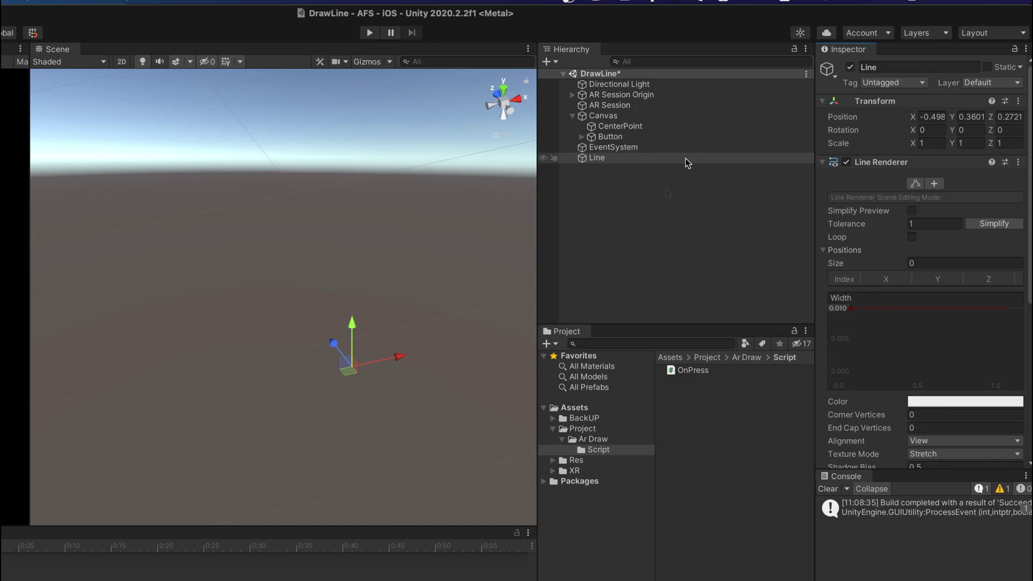
- Save the Line object as a prefab in the Script folder
left_click(667, 192)
left_click(599, 159)
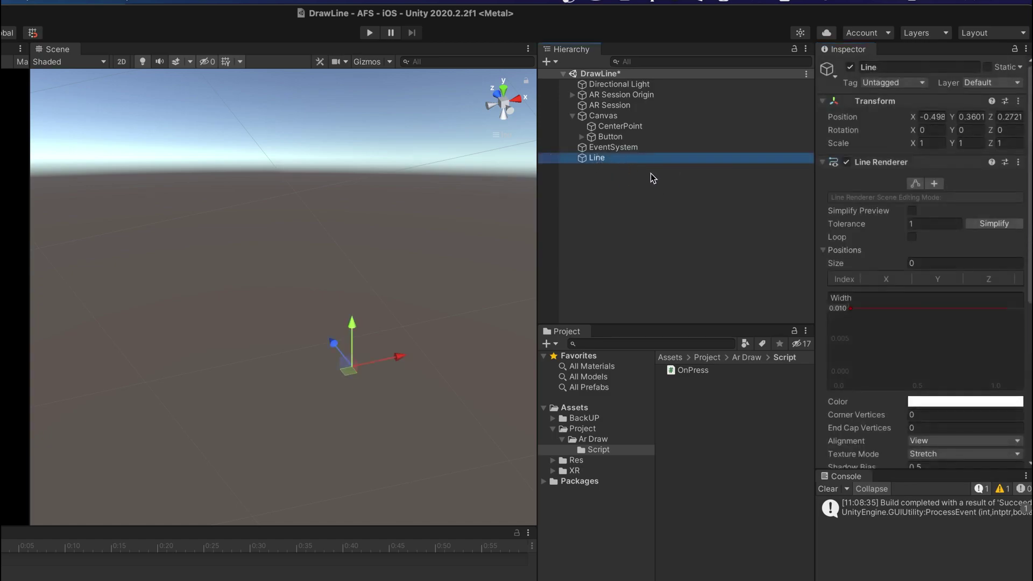
mouse_move(598, 159)
left_mouse_down()
mouse_move(733, 447)
mouse_move(739, 437)
left_mouse_up()
- Delete Line from the scene and select AR Camera under AR Session Origin
left_click(677, 232)
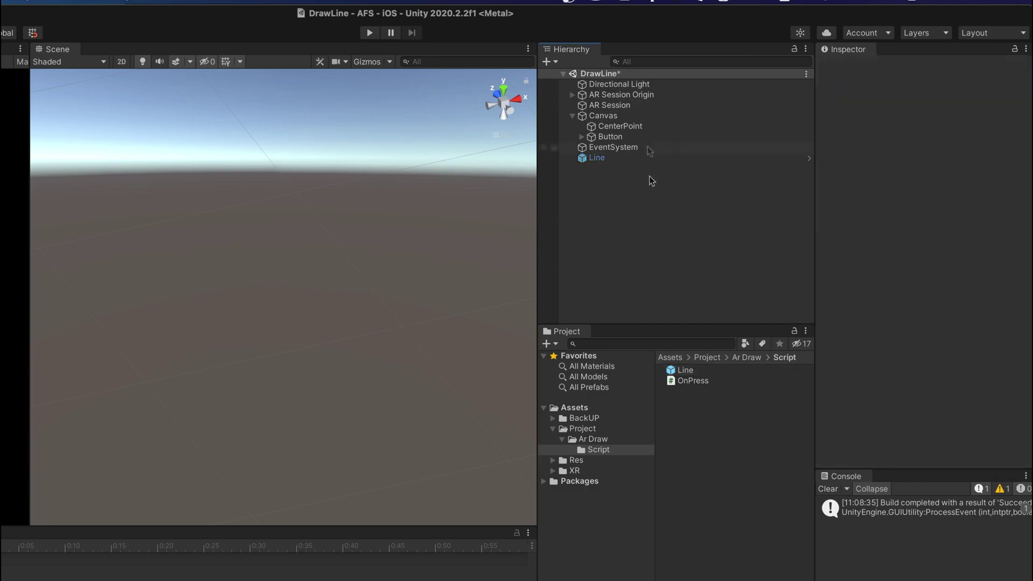
left_click(649, 158)
key("Delete")
left_click(573, 95)
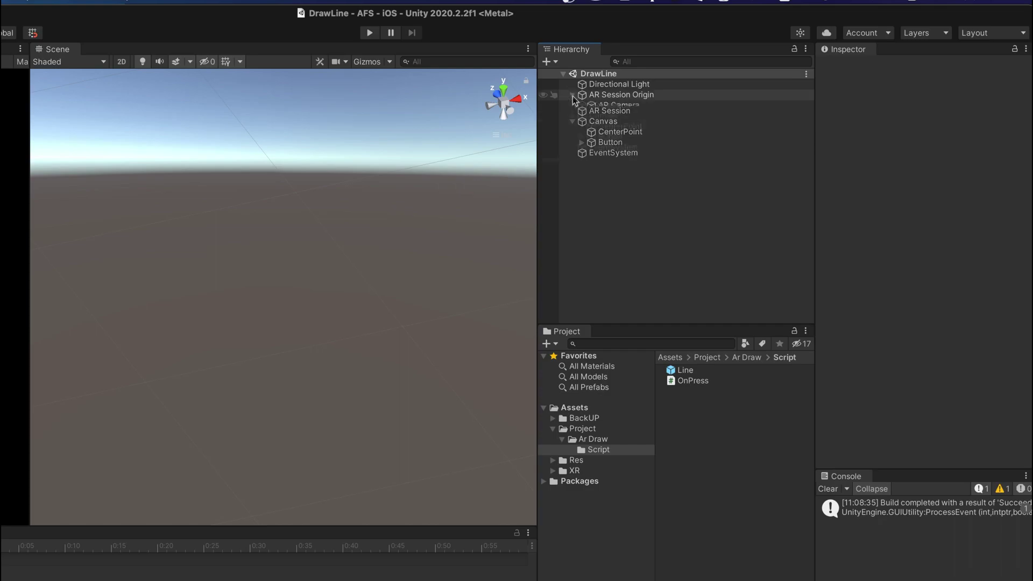
left_click(620, 105)
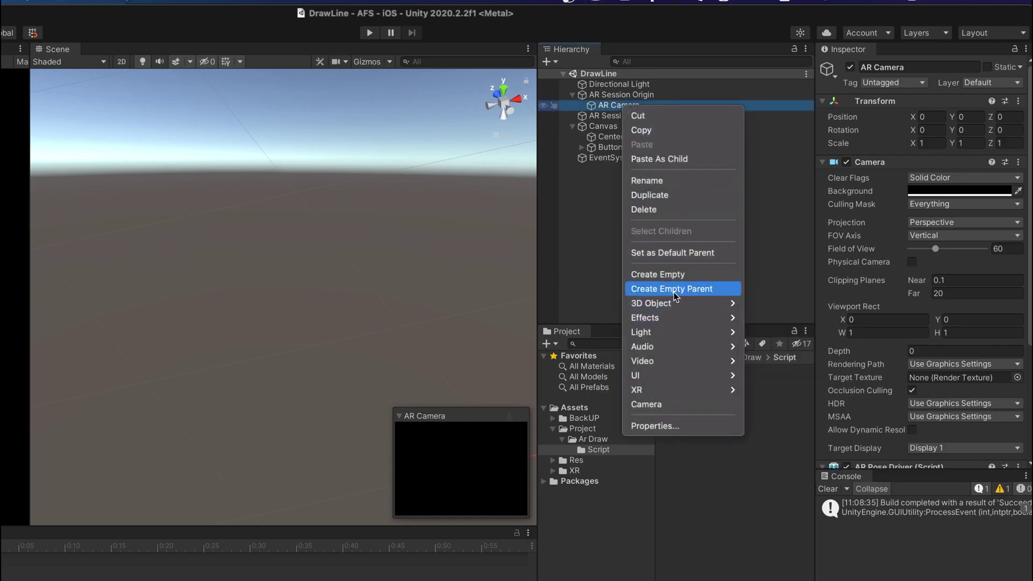
- Add an empty CenterPoint child under AR Camera at Position Z 0.2
left_click(673, 273)
type("C")
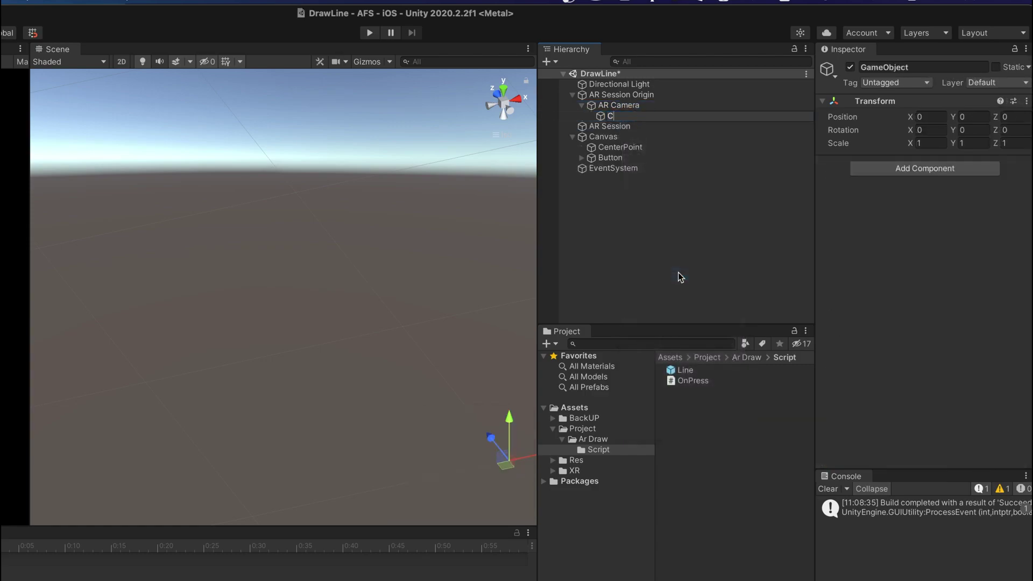
type("enterPoint")
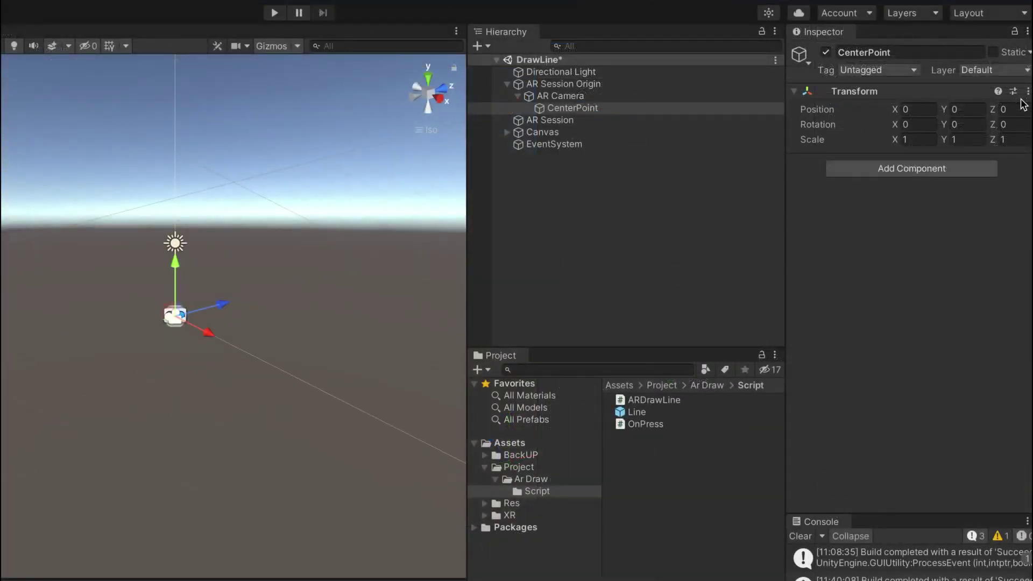
left_click(1025, 108)
type("0.")
type("2")
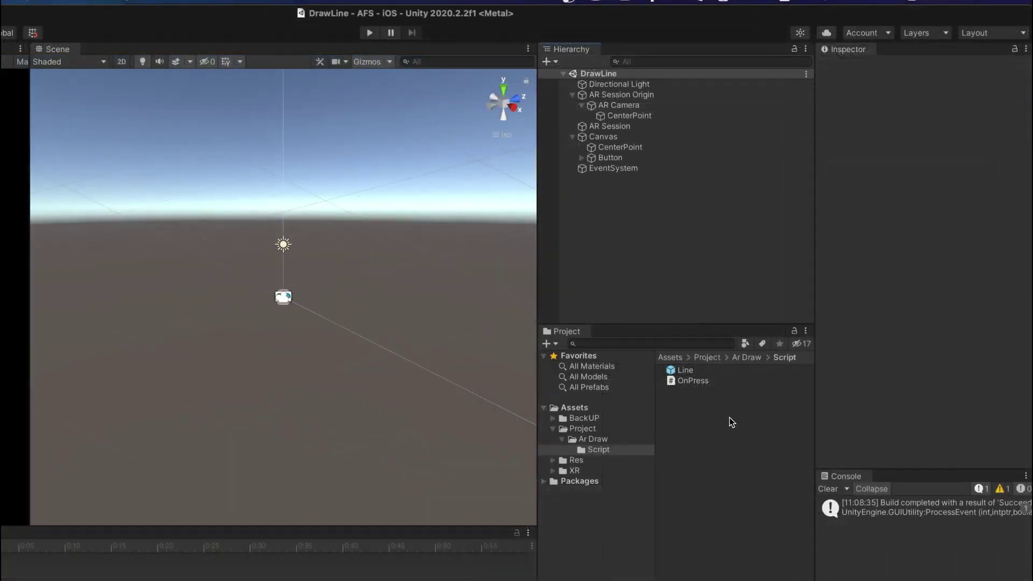
- In the Script folder, add a new C# script and name it ARDrawLine
right_click(732, 422)
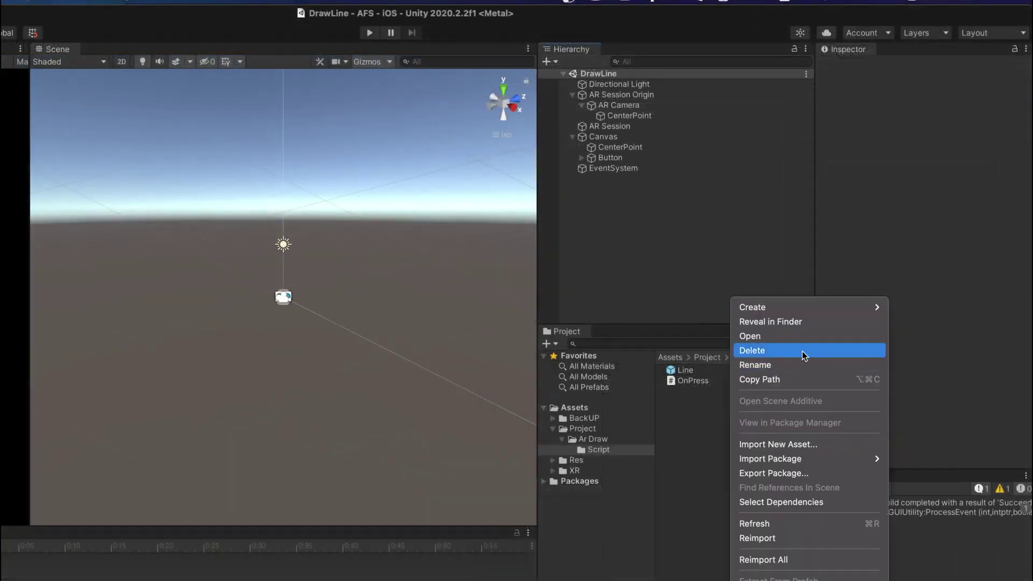
mouse_move(819, 308)
left_click(653, 156)
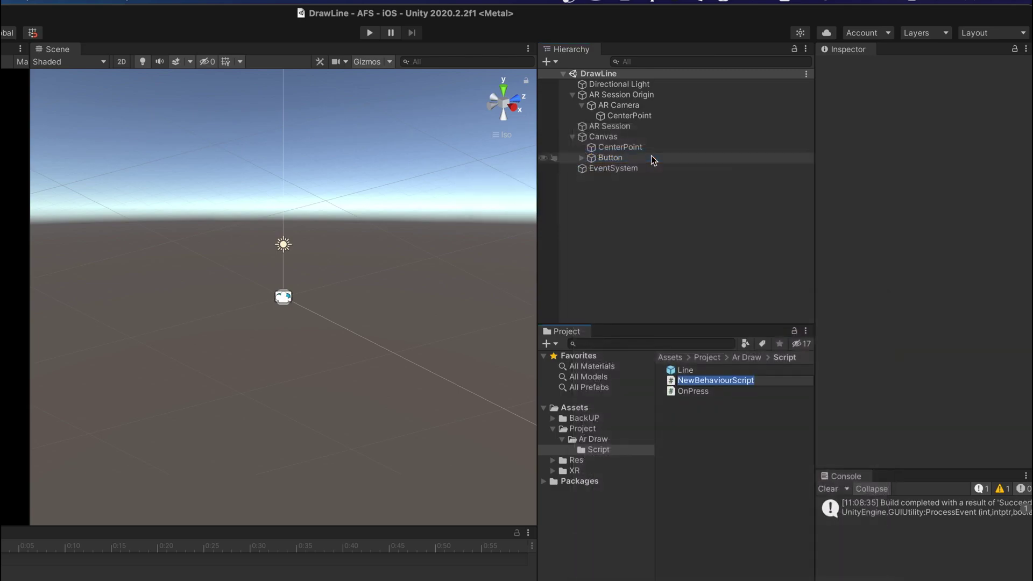
type("ARDraw")
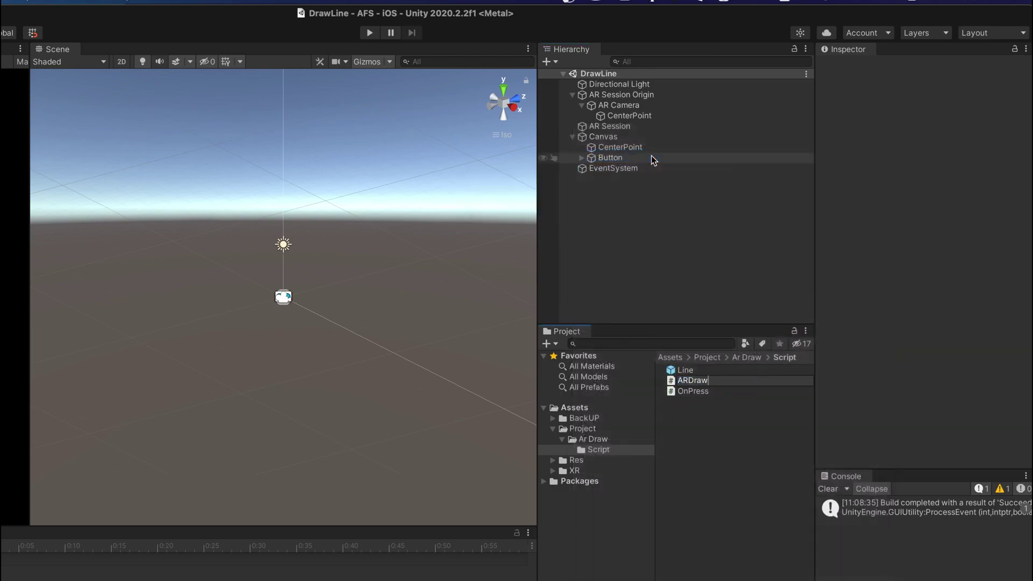
type("Line")
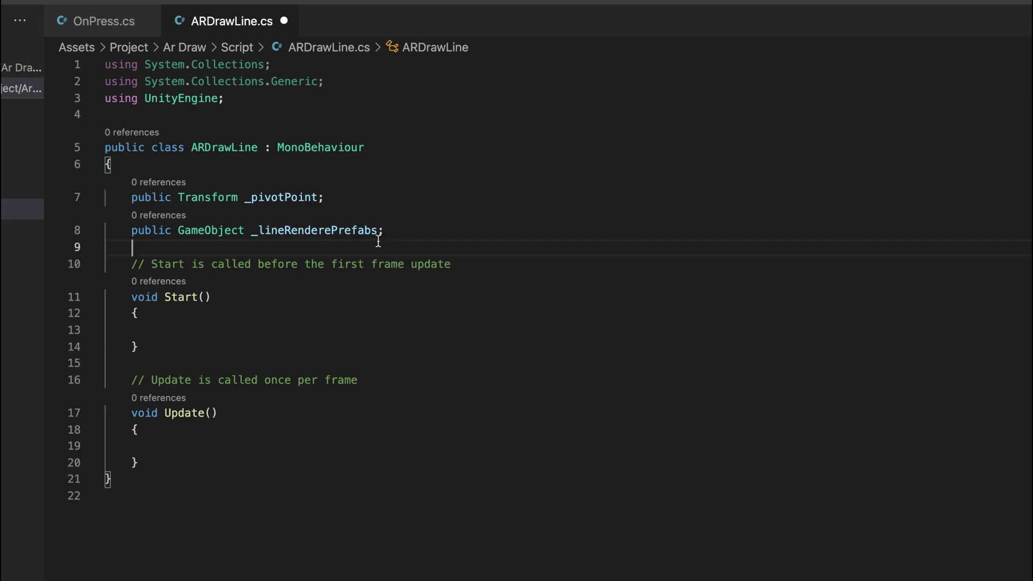
- Add a private LineRenderer _lineRendere, a public List<LineRenderer> _lineList and a public Transform _linePool to ARDrawLine
left_click(383, 231)
key("Return")
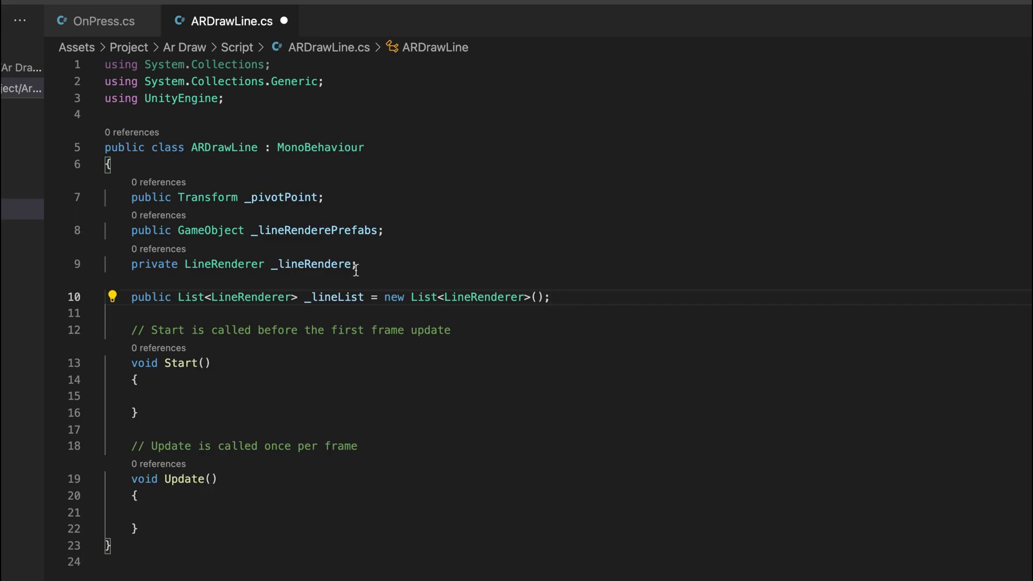
left_click(378, 297)
left_click(586, 297)
key("Return")
type("public Transform _linePool;")
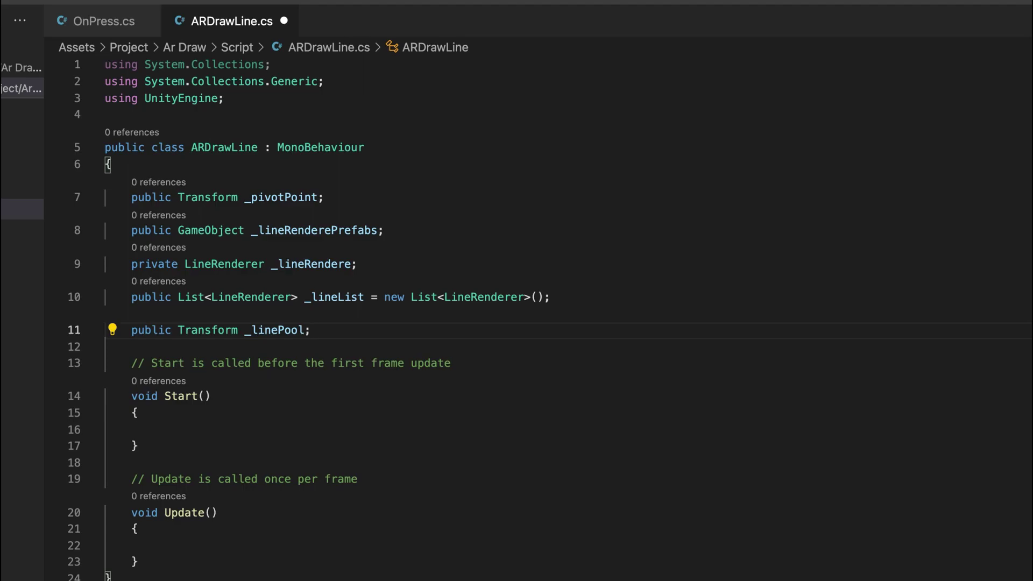
scroll(385, 362, "down", 2)
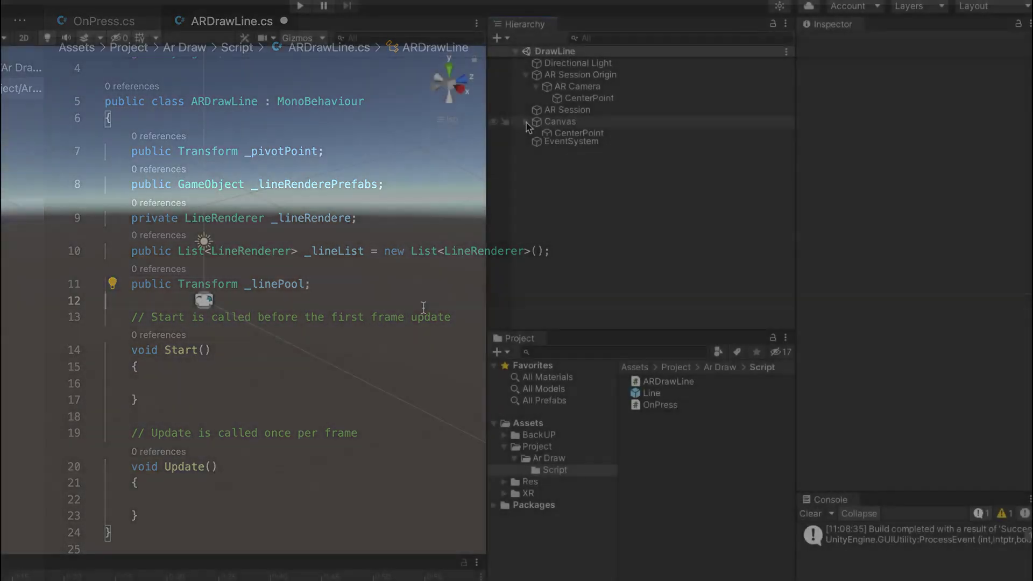
- Create an empty GameObject named LineManager at the scene root
left_click(526, 121)
left_click(576, 63)
left_click(526, 75)
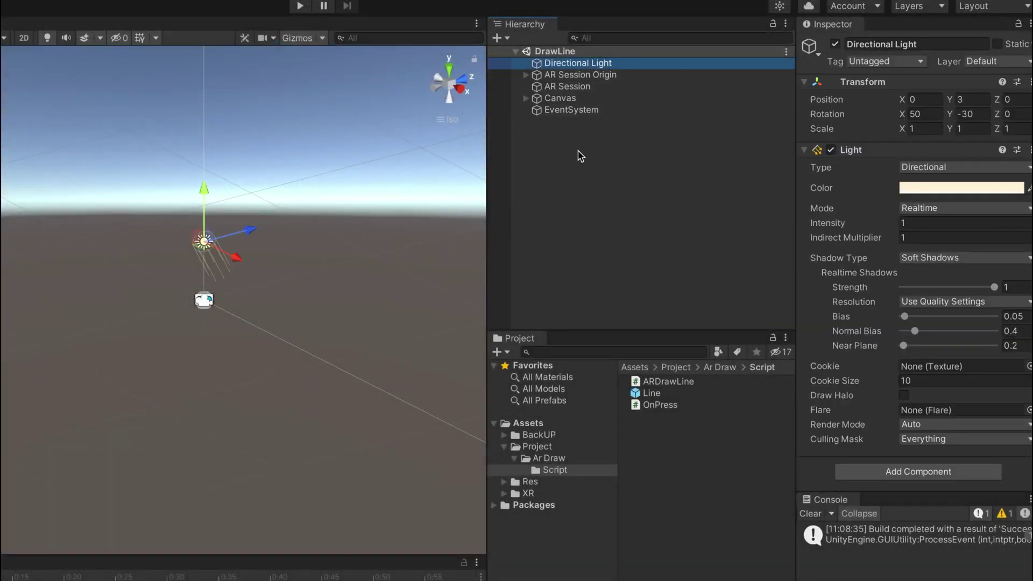
left_click(579, 156)
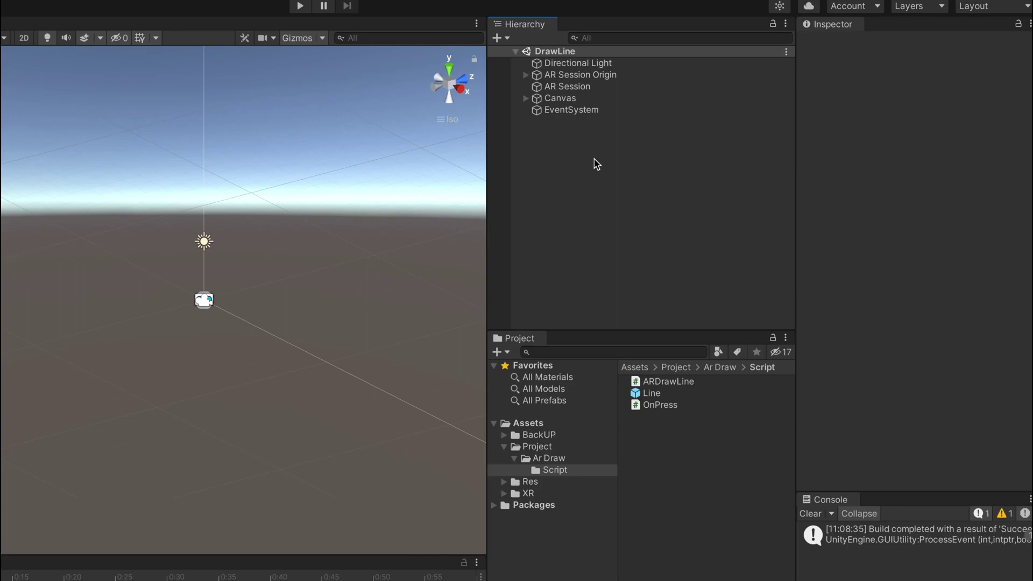
key("ctrl+shift+n")
type("Lin")
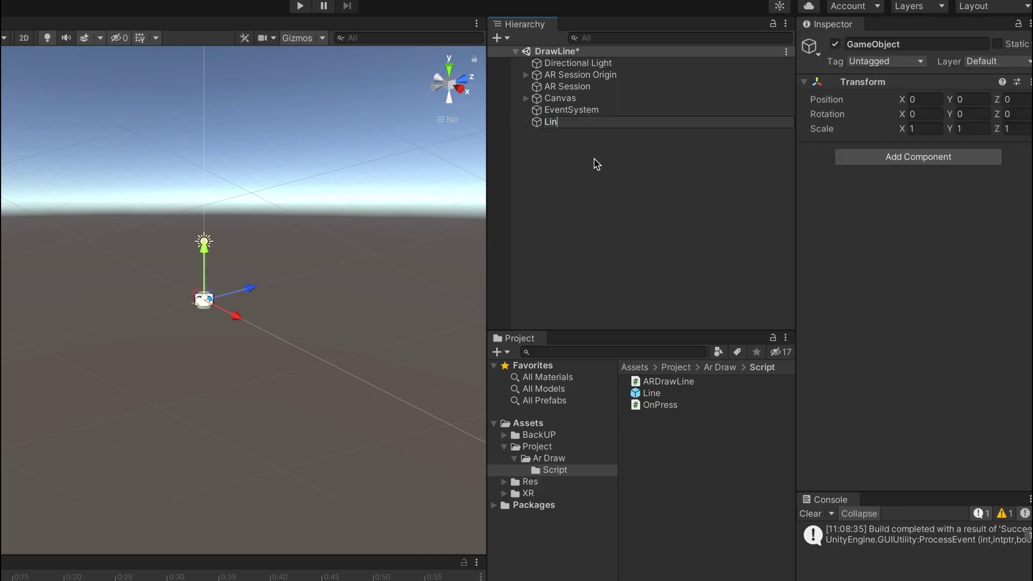
type("eManager")
key("Return")
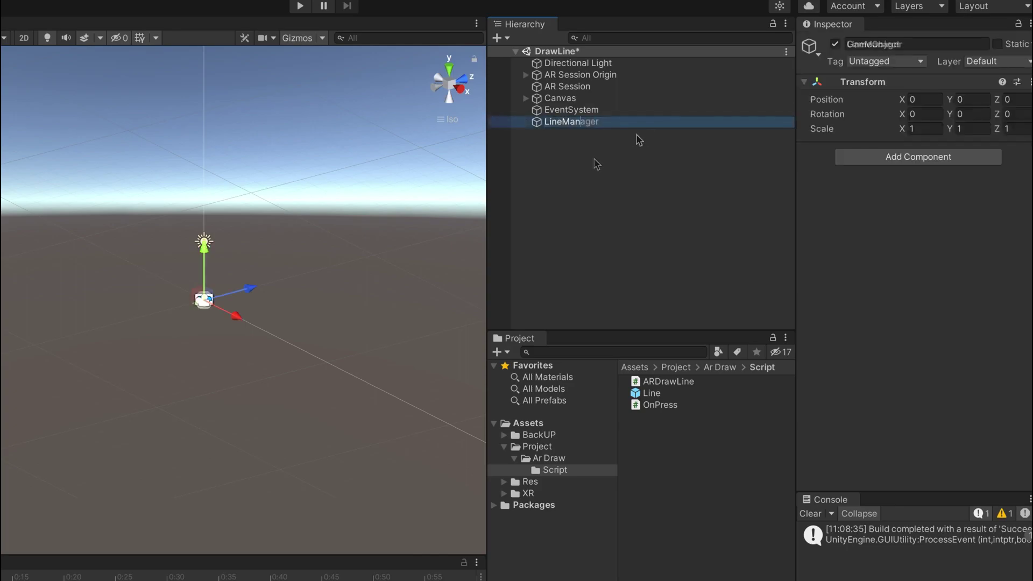
- Attach ARDrawLine to LineManager, with CenterPoint as Pivot Point and the Line prefab as Line Rendere Prefabs
left_click_drag(663, 382, 858, 234)
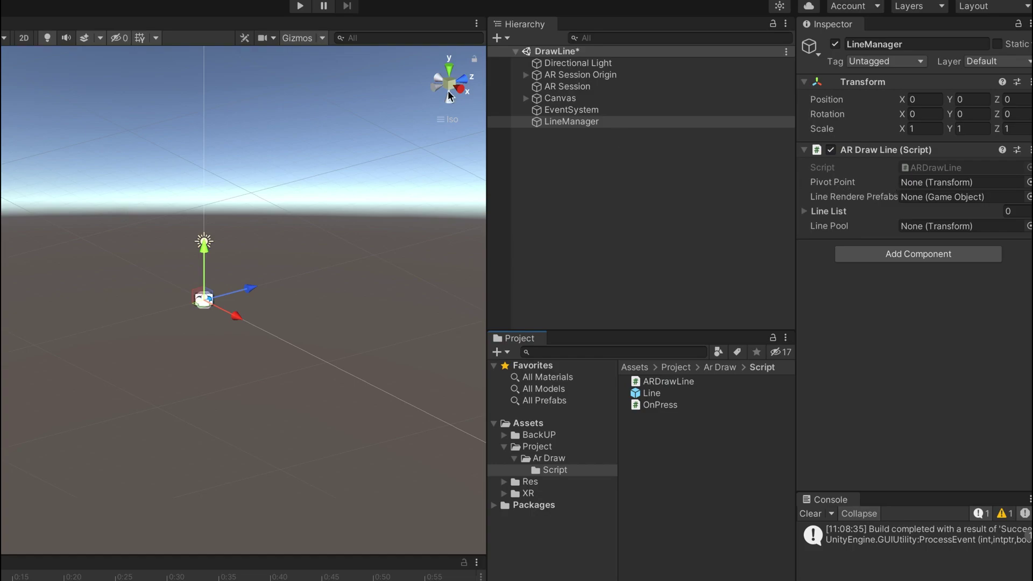
left_click(526, 75)
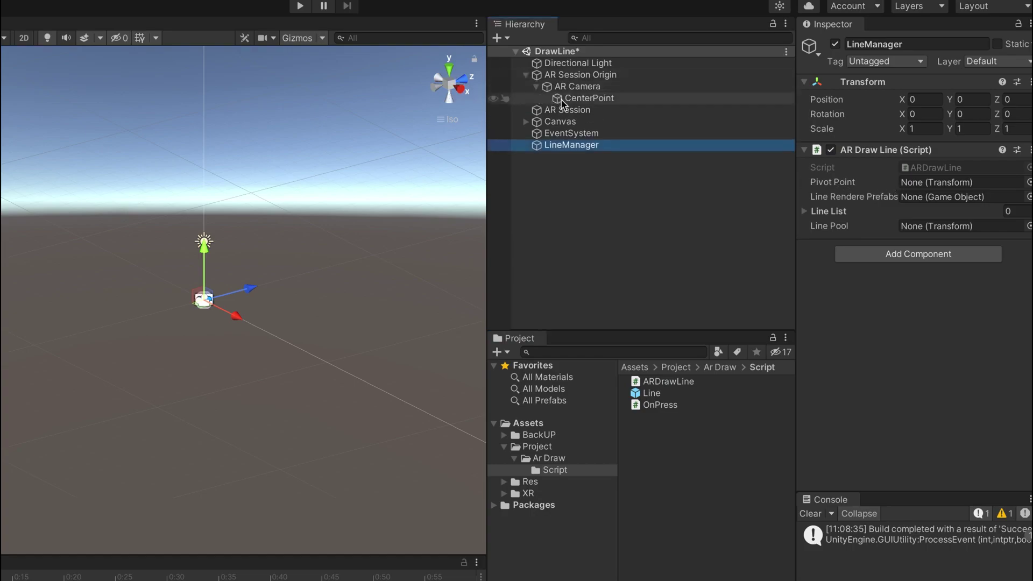
left_click_drag(563, 102, 930, 186)
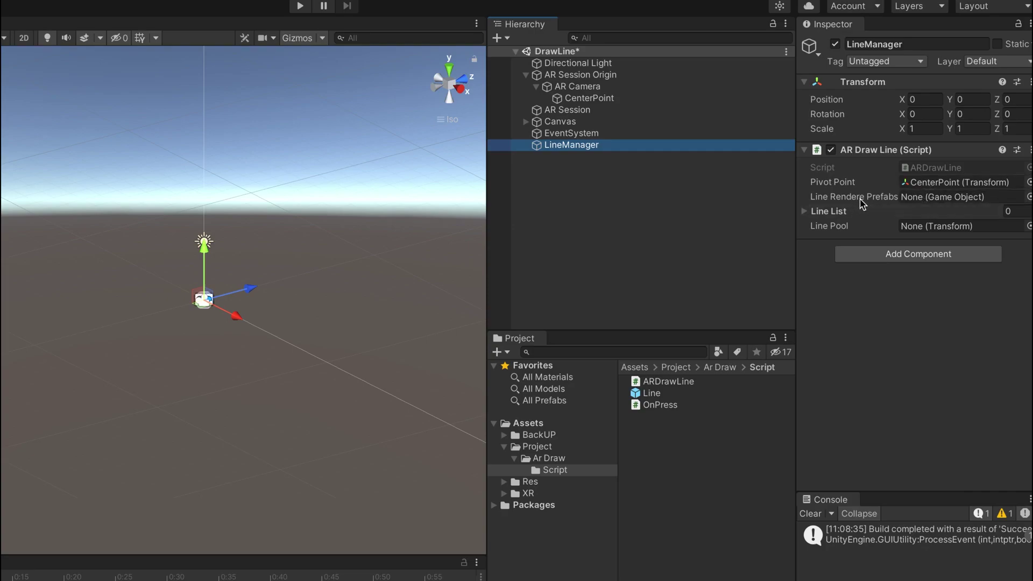
mouse_move(651, 393)
left_mouse_down()
mouse_move(974, 171)
mouse_move(940, 194)
left_mouse_up()
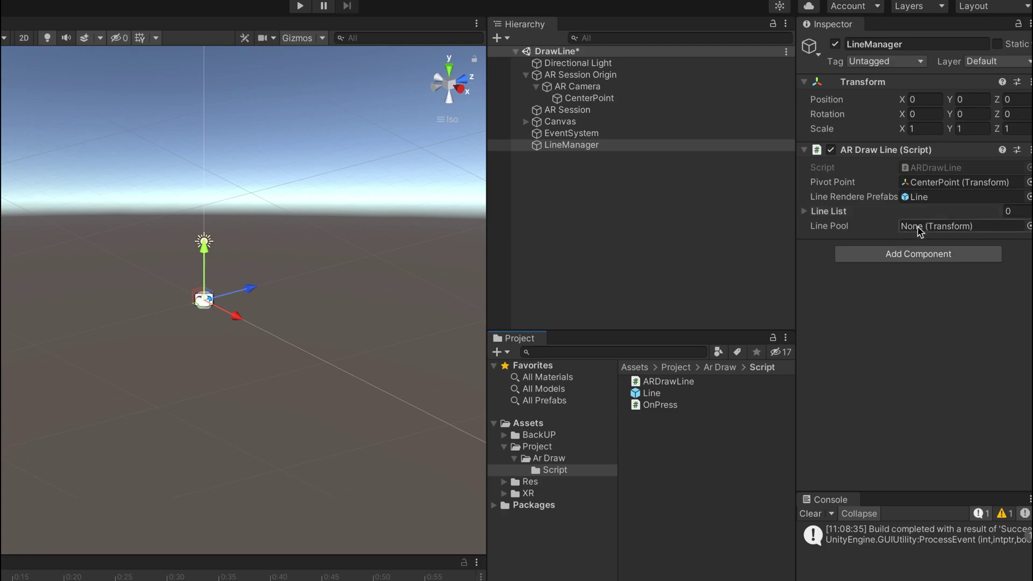
- Create an empty GameObject named LinePool at the scene root
left_click(629, 193)
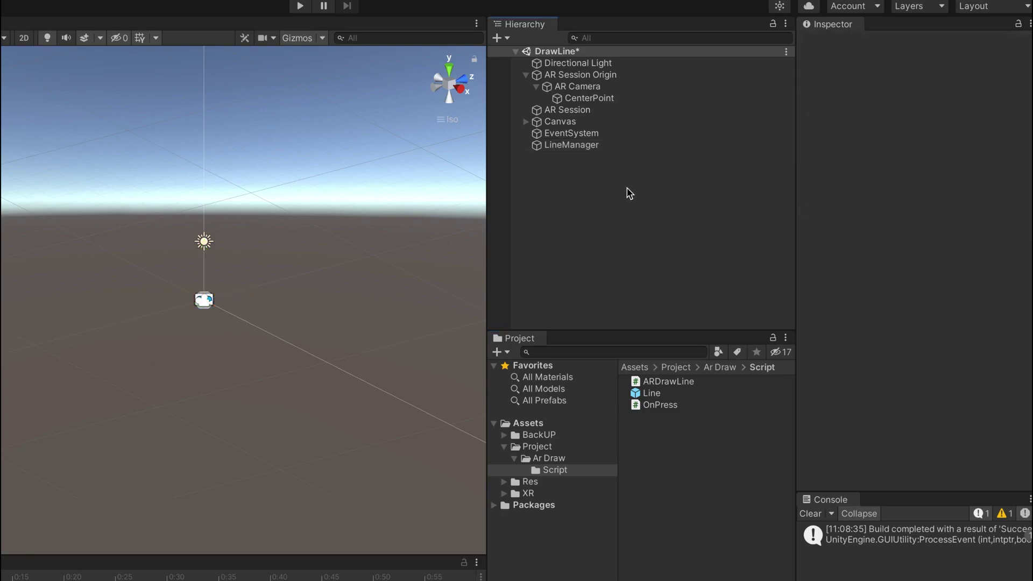
key("ctrl+shift+n")
type("L")
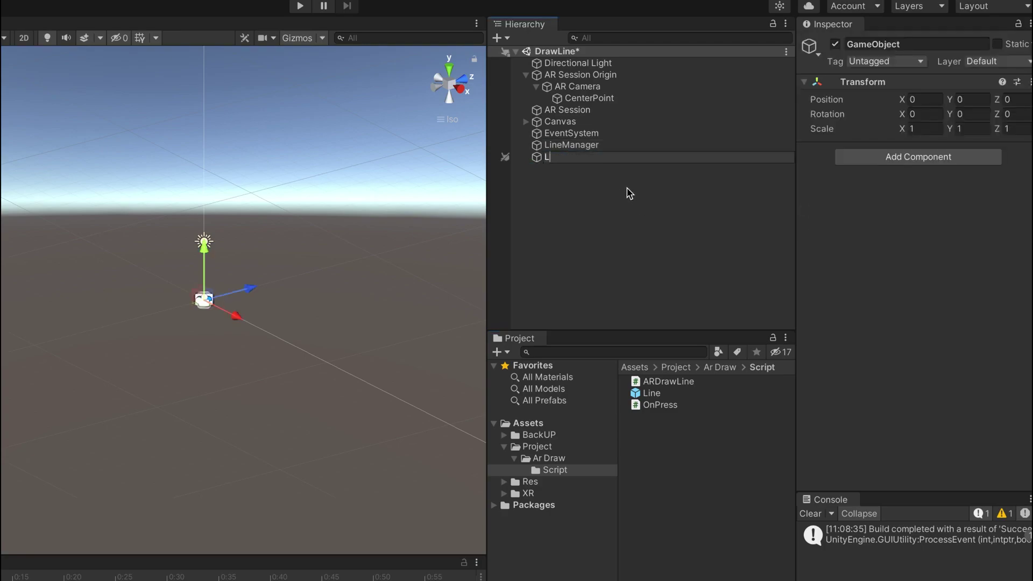
type("inePool")
key("Return")
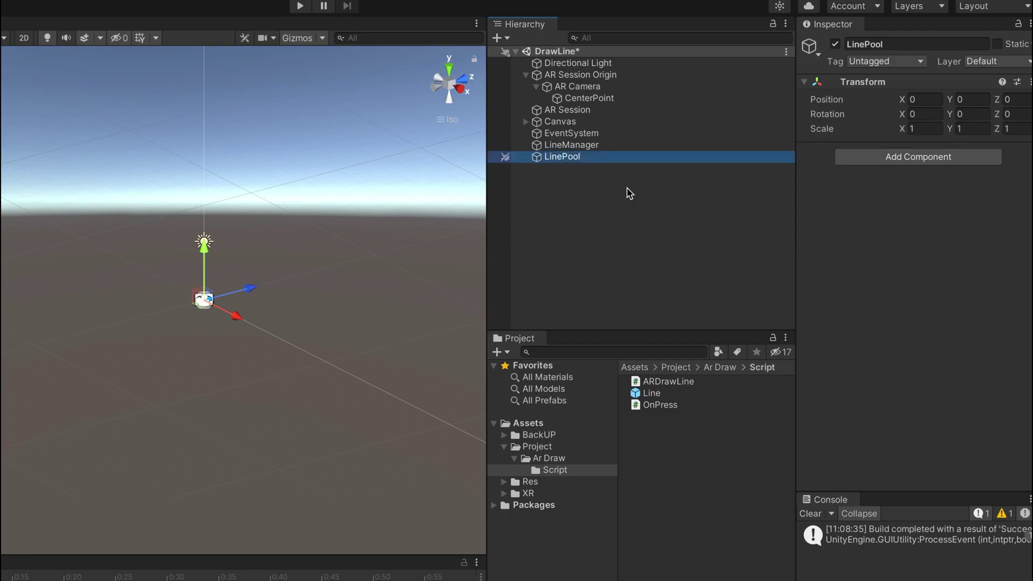
left_click(953, 121)
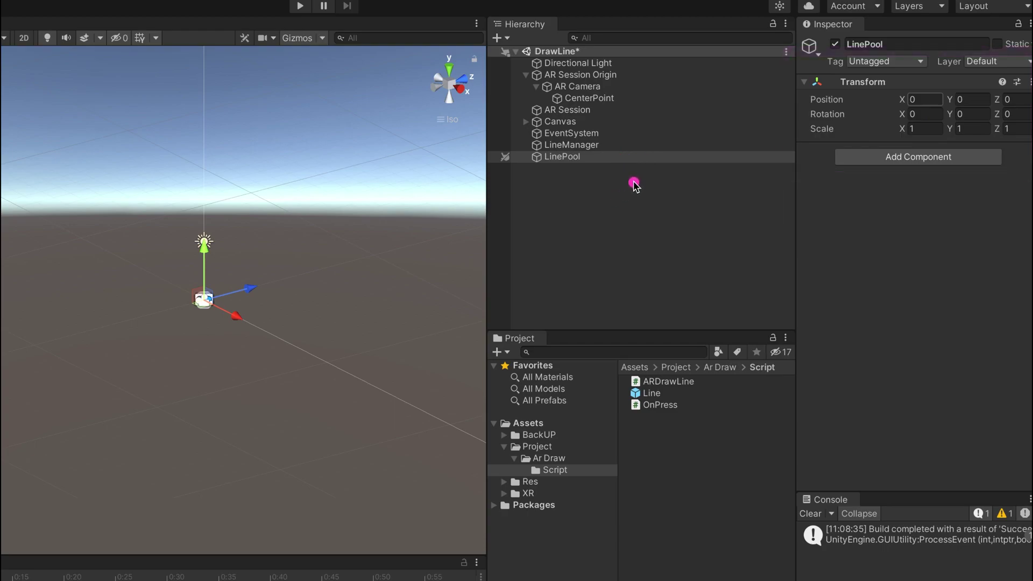
- Assign LinePool to LineManager's Line Pool field and save the scene
left_click(613, 145)
mouse_move(608, 156)
left_mouse_down()
mouse_move(939, 237)
mouse_move(944, 227)
left_mouse_up()
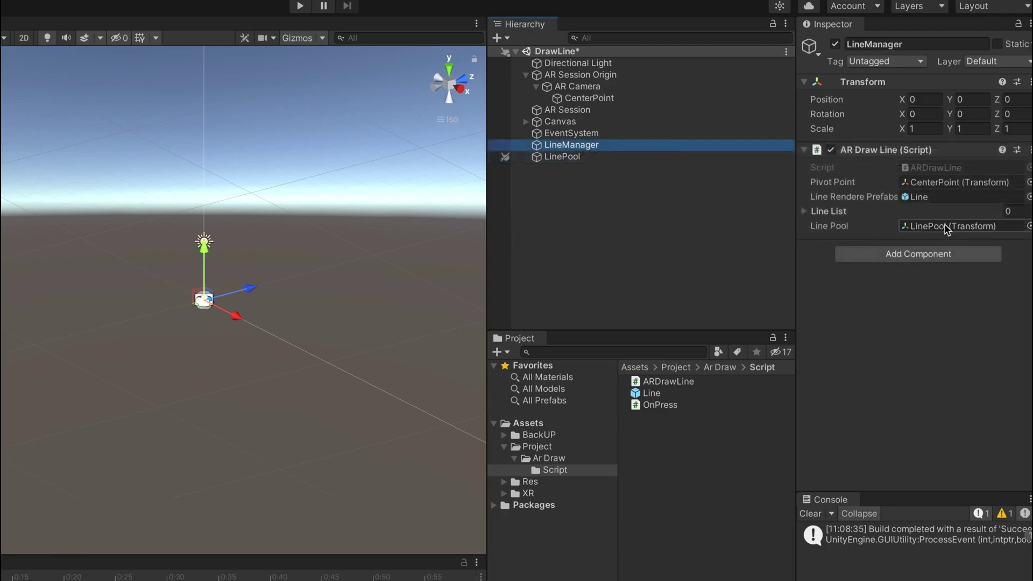
key("ctrl+s")
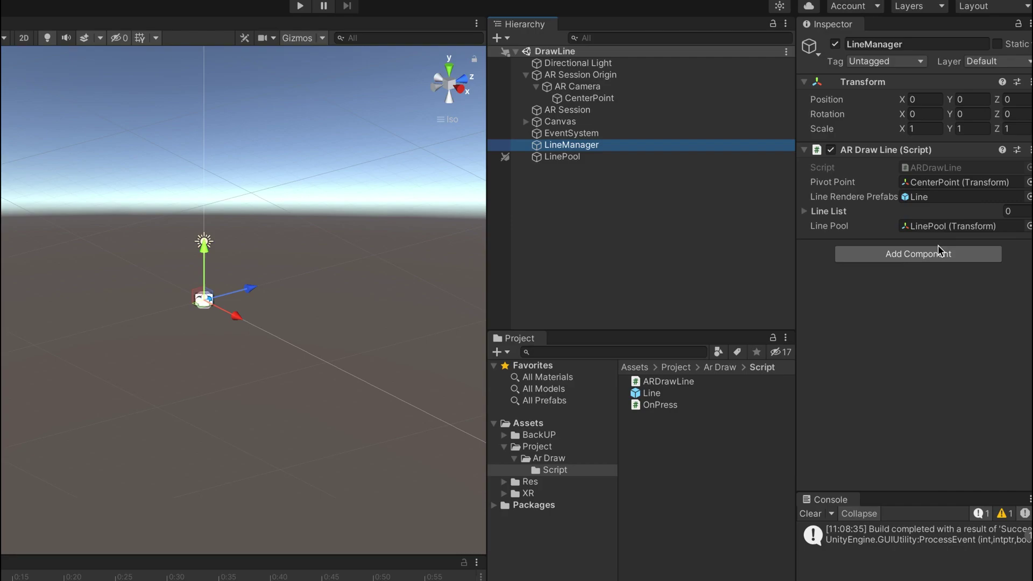
left_click(949, 198)
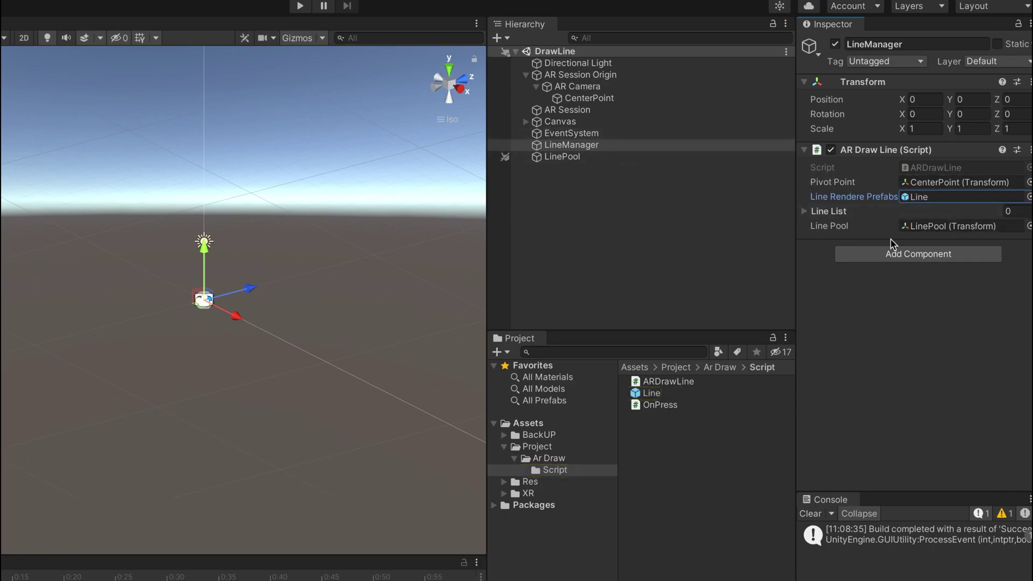
left_click(819, 214)
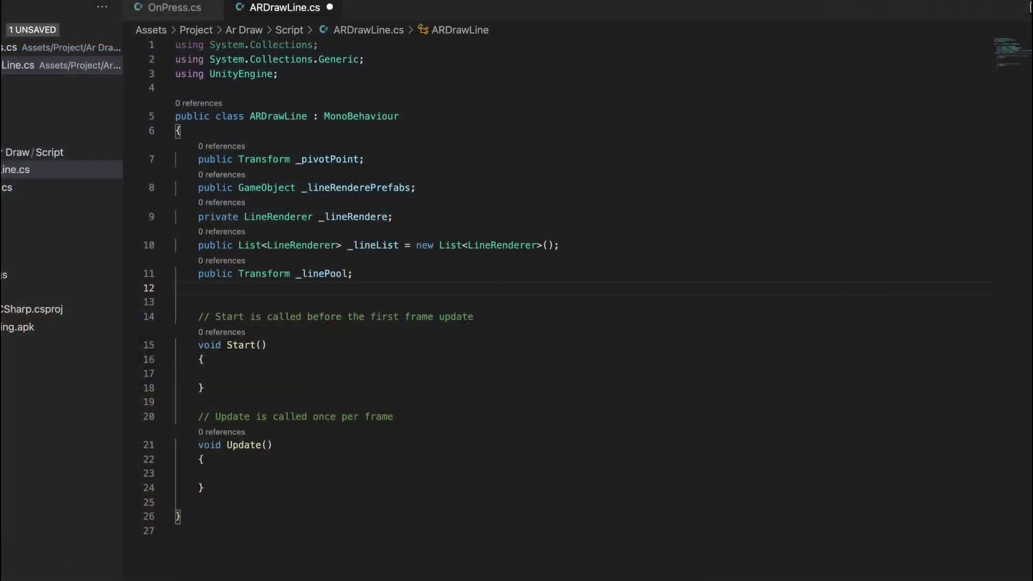
- Add public bool _use and public bool _startLine fields below _linePool and save ARDrawLine.cs
key("Return")
type("pu")
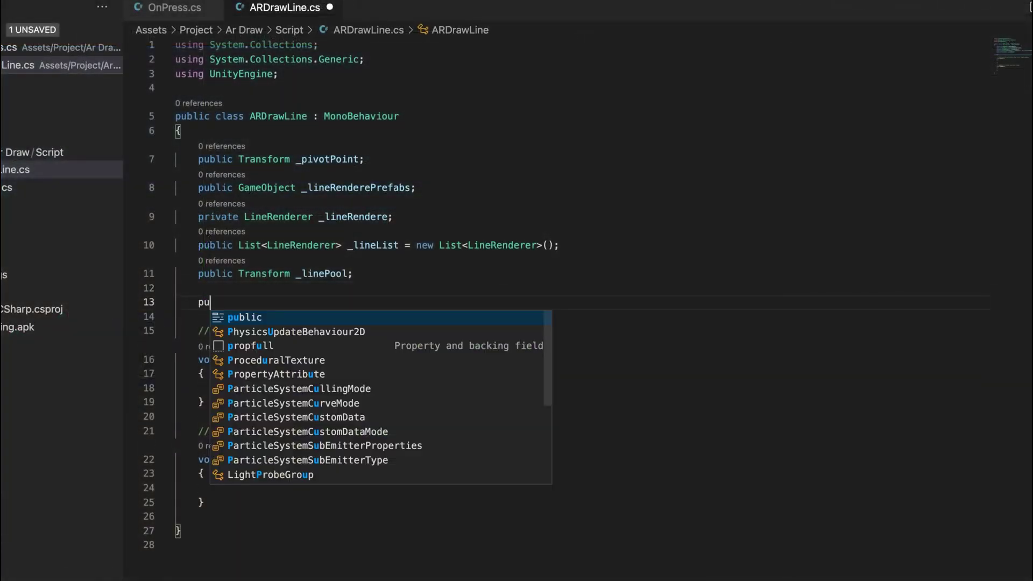
type("blic bool ")
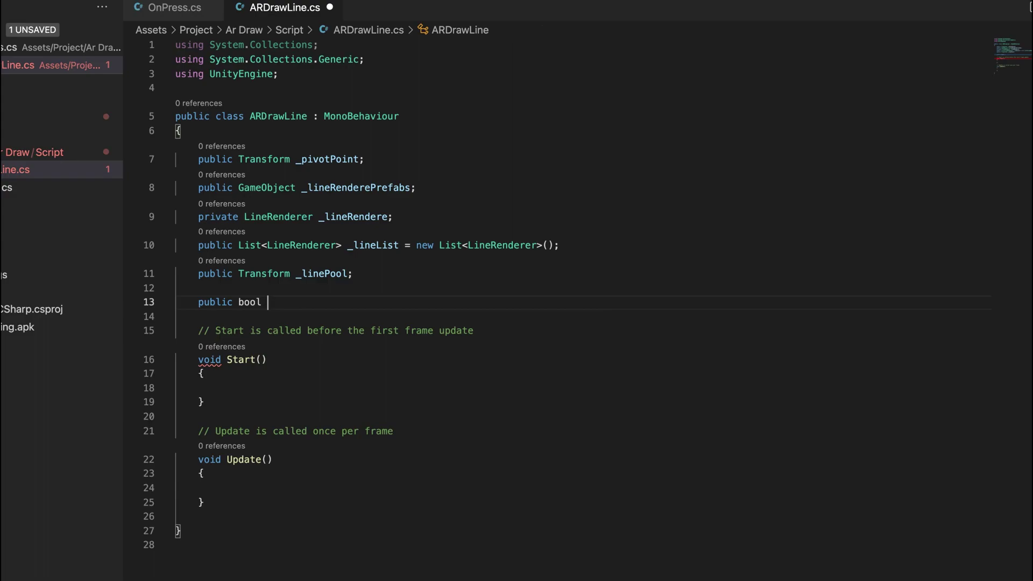
type("_use; ")
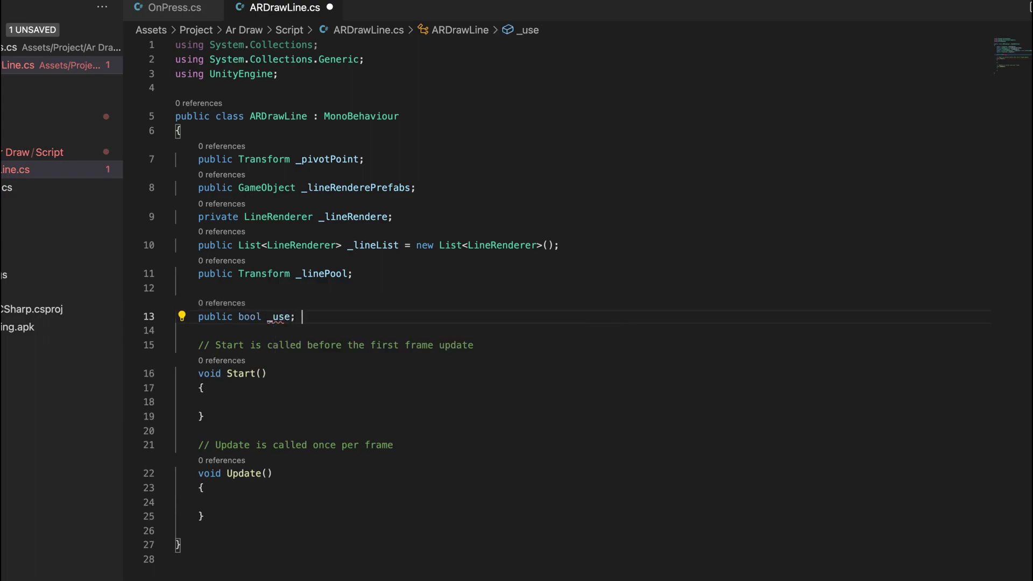
type("//")
key("Return")
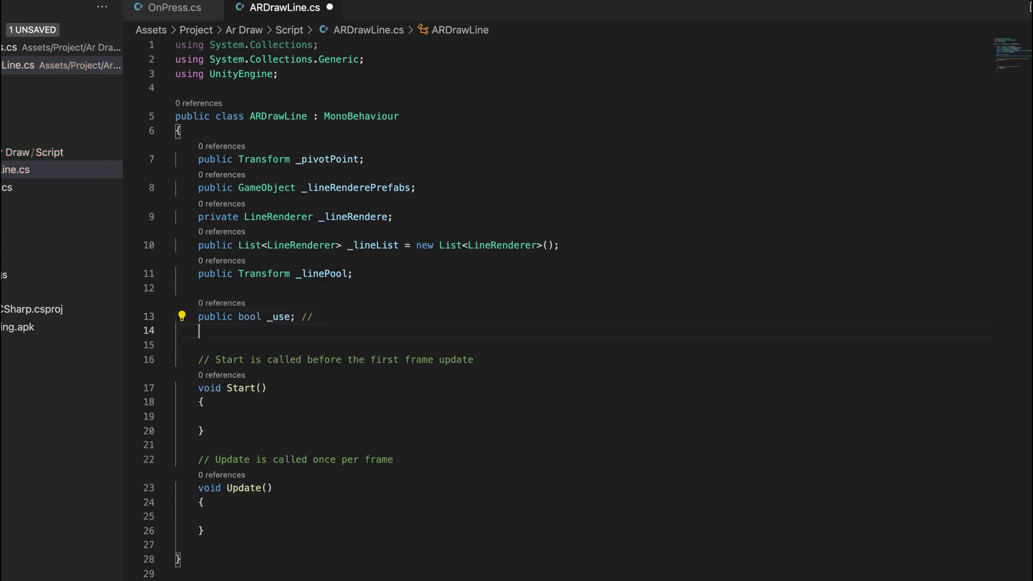
type("public bool")
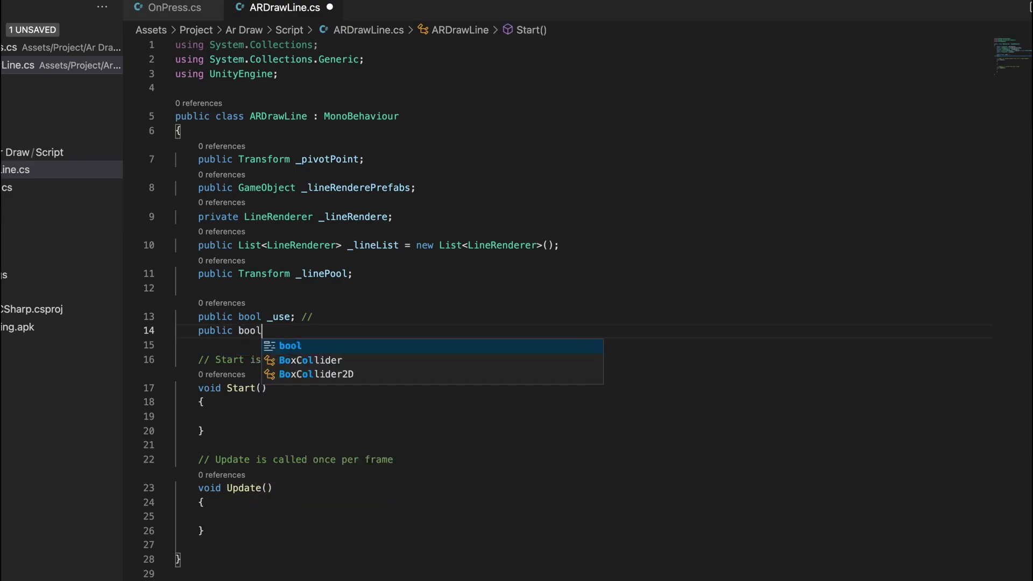
type(" _start")
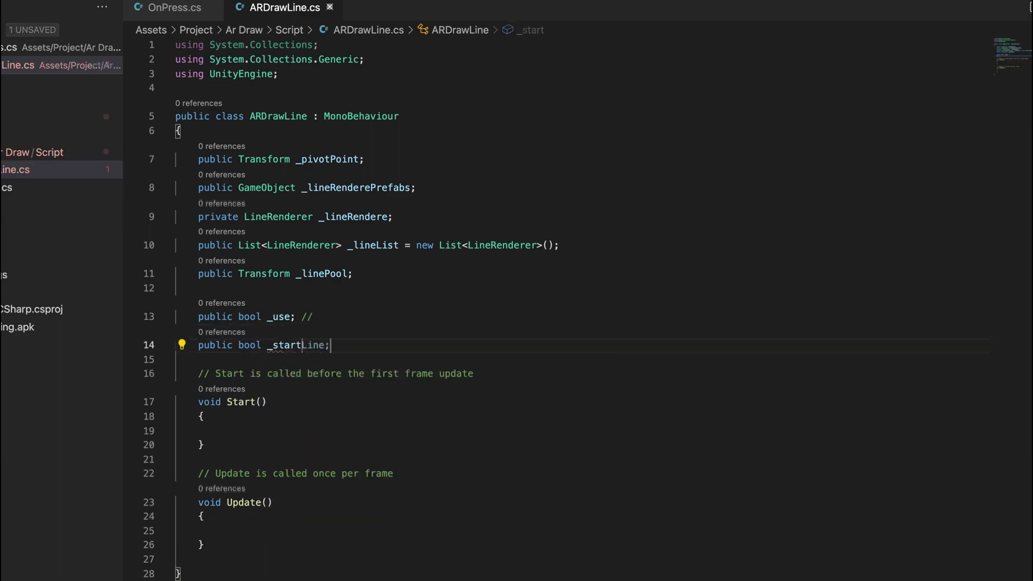
key("Tab")
key("ctrl+s")
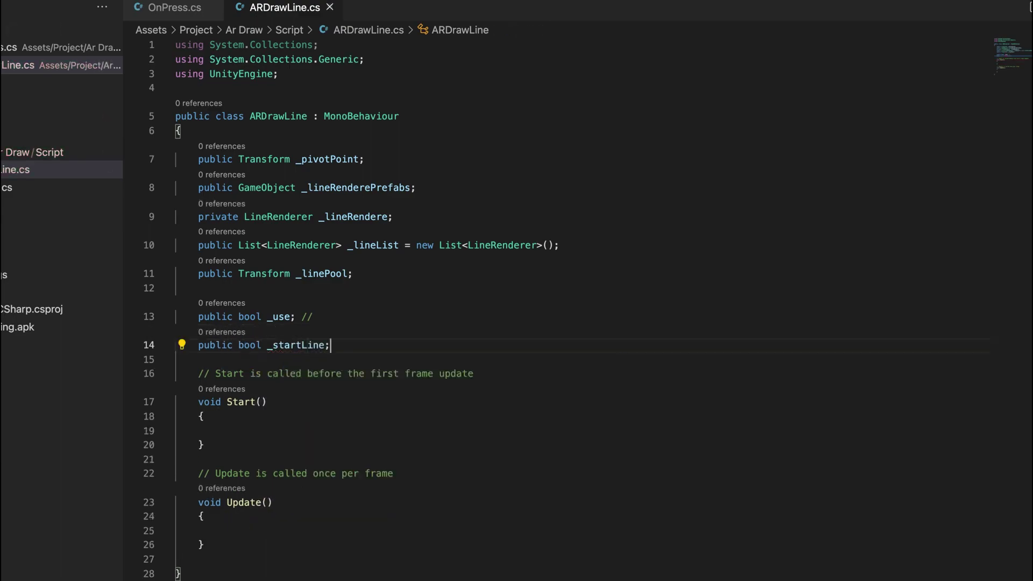
scroll(431, 299, "down", 3)
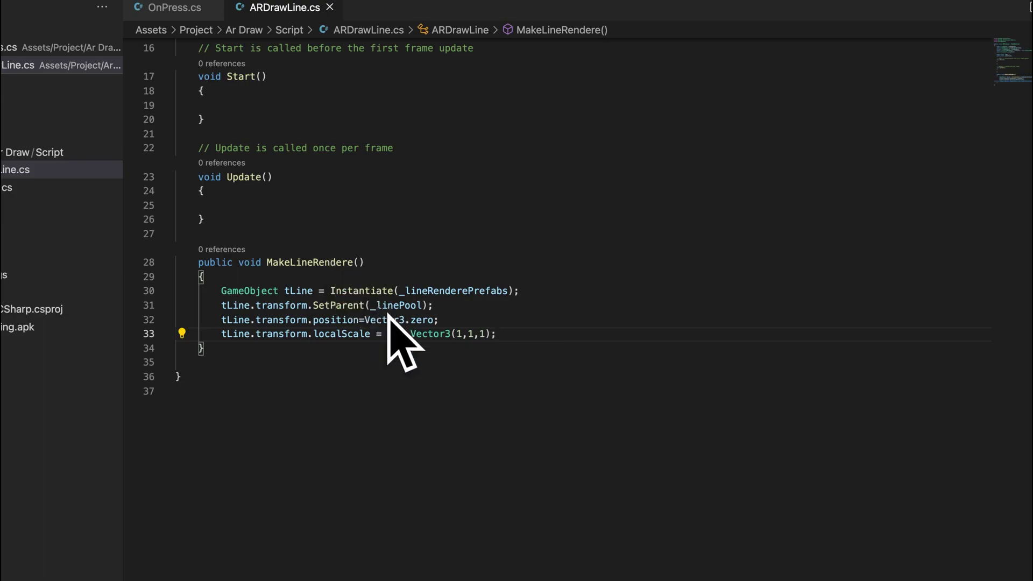
- In MakeLineRendere, get the LineRenderer, set positionCount = 1 and SetPosition(0, _pivotPoint.position)
key("Return")
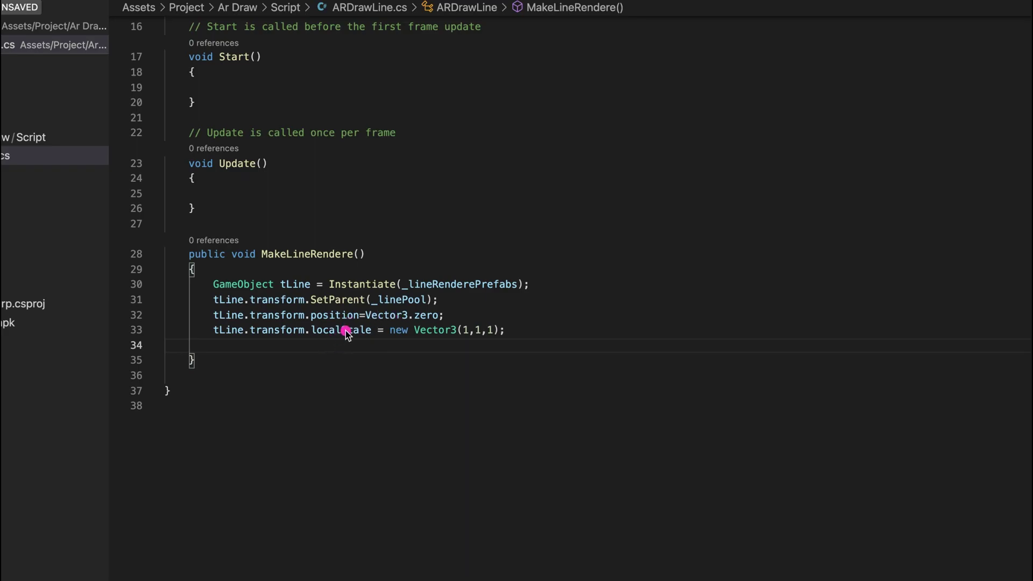
left_click(345, 331)
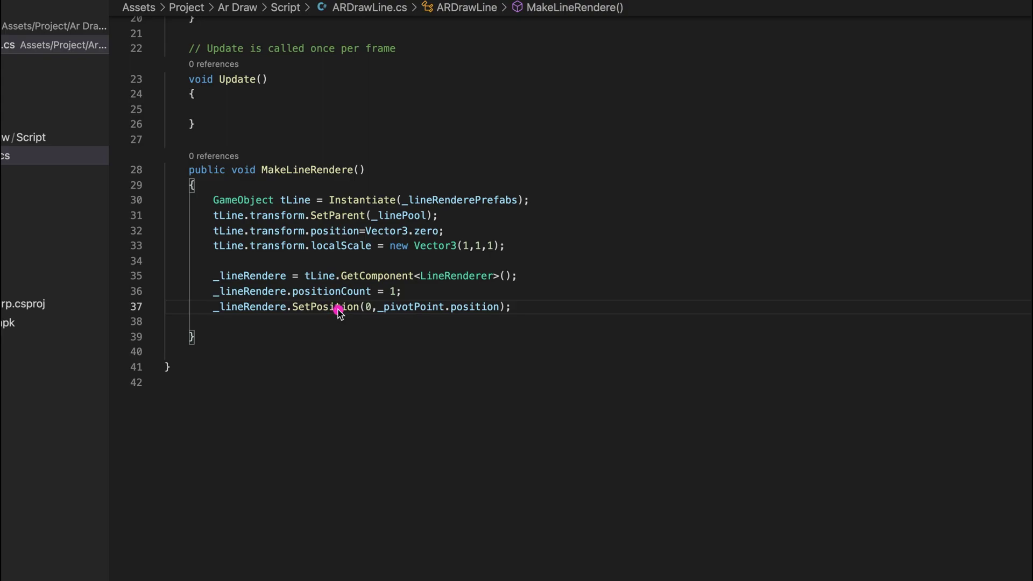
left_click(370, 310)
- Write DrawLineContinue, StartDrawLine and StopDrawLine, adding each new line to _lineList
left_click(476, 309)
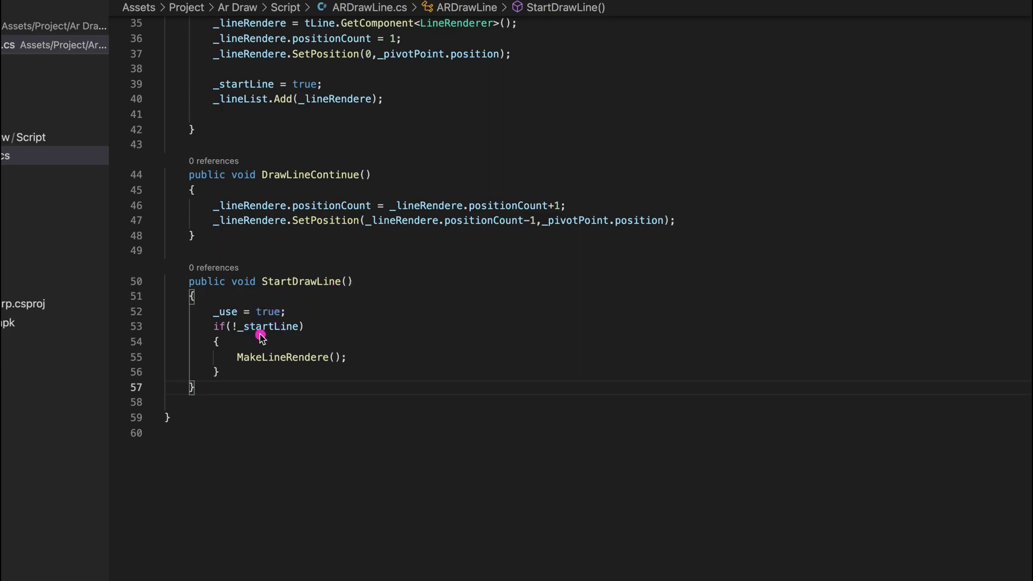
left_click(260, 333)
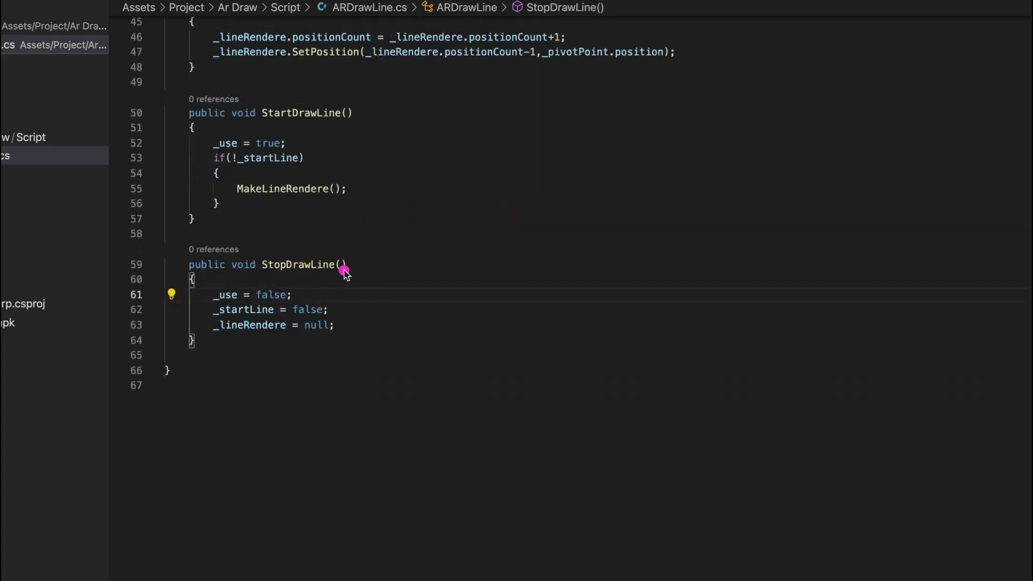
left_click(230, 297)
left_click_drag(216, 313, 303, 315)
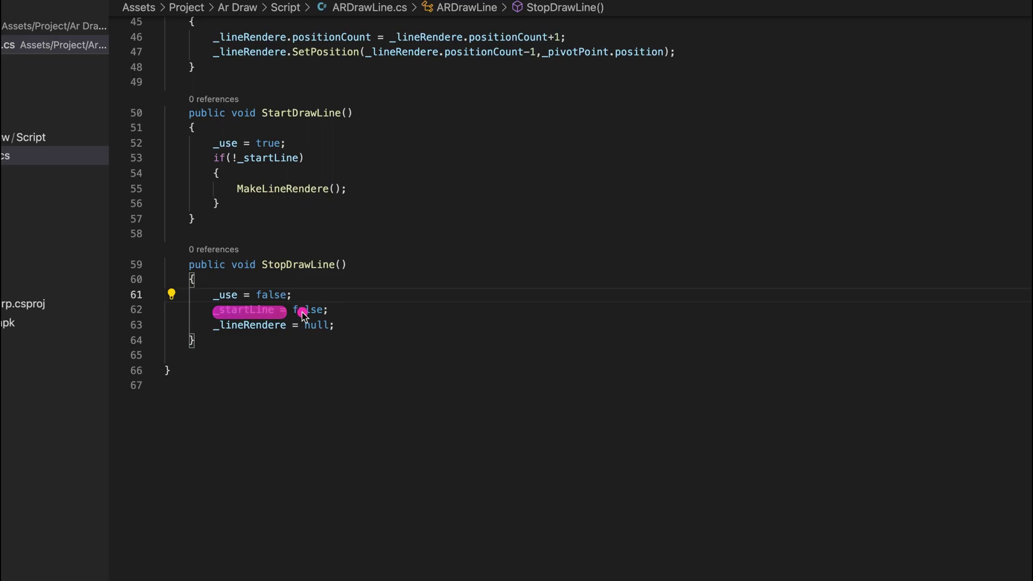
left_click_drag(221, 320, 298, 315)
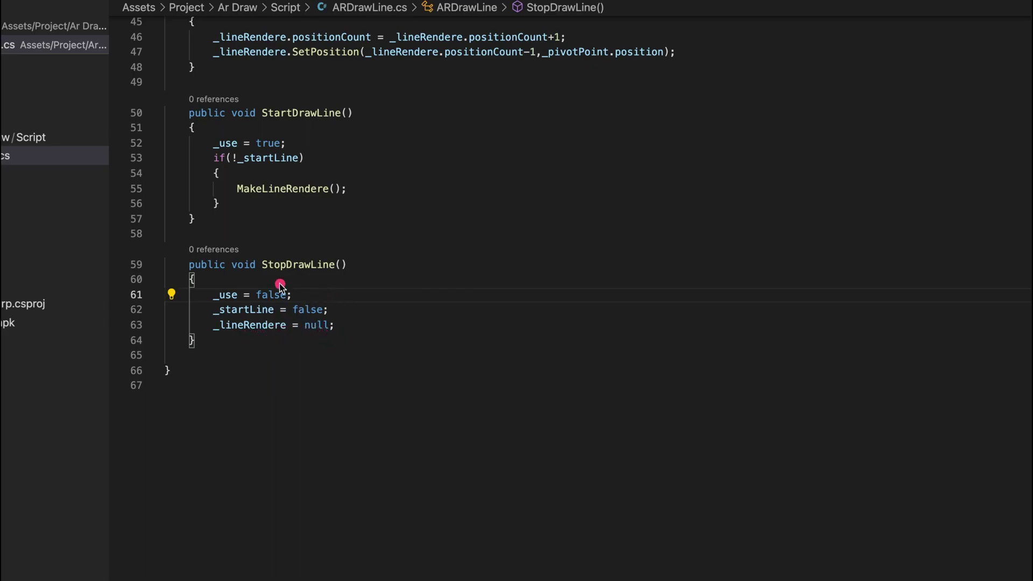
- Call DrawLineContinue from Update when _use and _startLine, and _drawLineST.StartDrawLine() from OnPress when _pressed
scroll(312, 301, "up", 5)
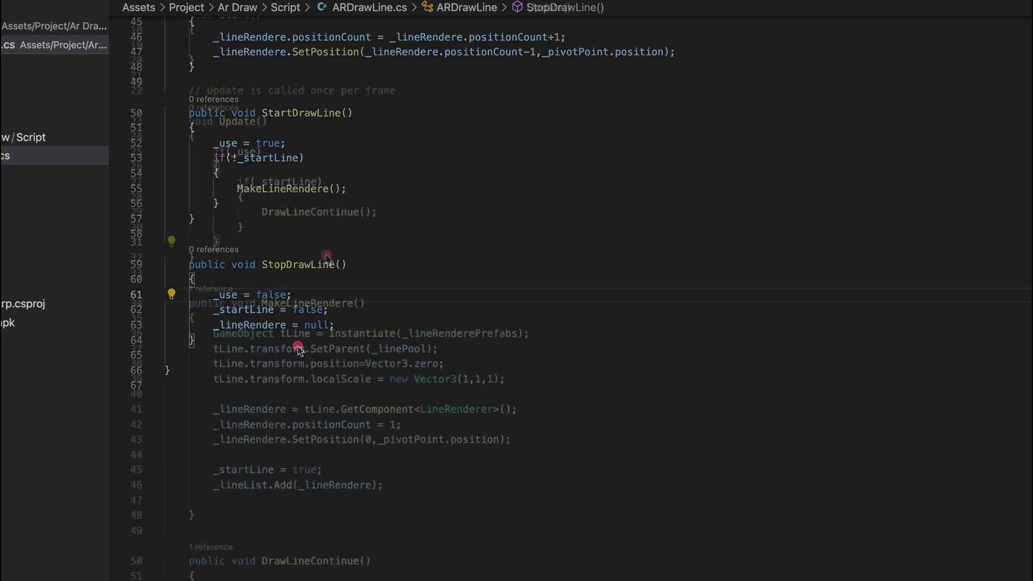
scroll(269, 215, "up", 4)
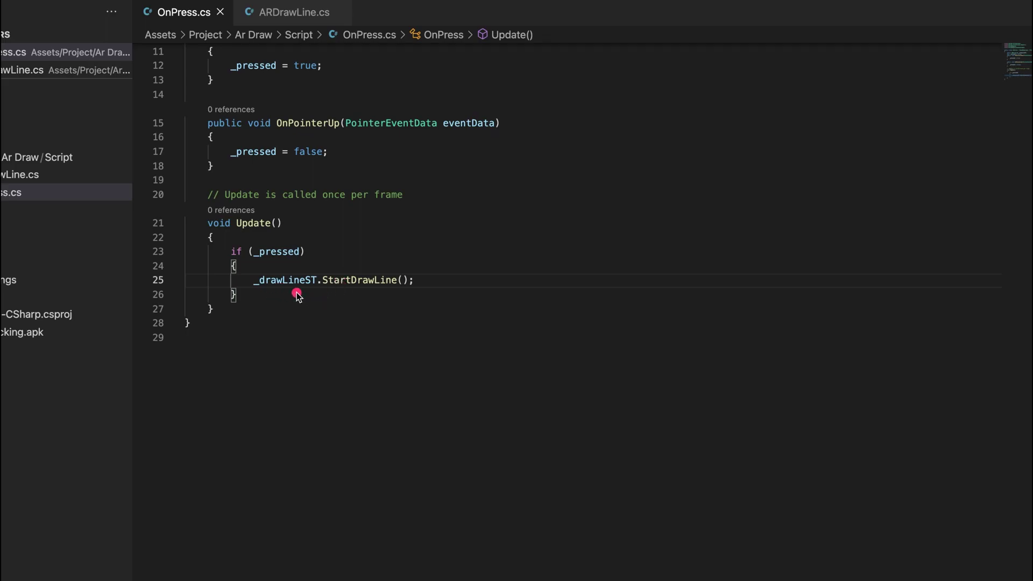
- Go from OnPress's StartDrawLine call to its ARDrawLine definition and review the _use, _startLine and MakeLineRendere logic
left_click(348, 283)
left_click(344, 286, "super")
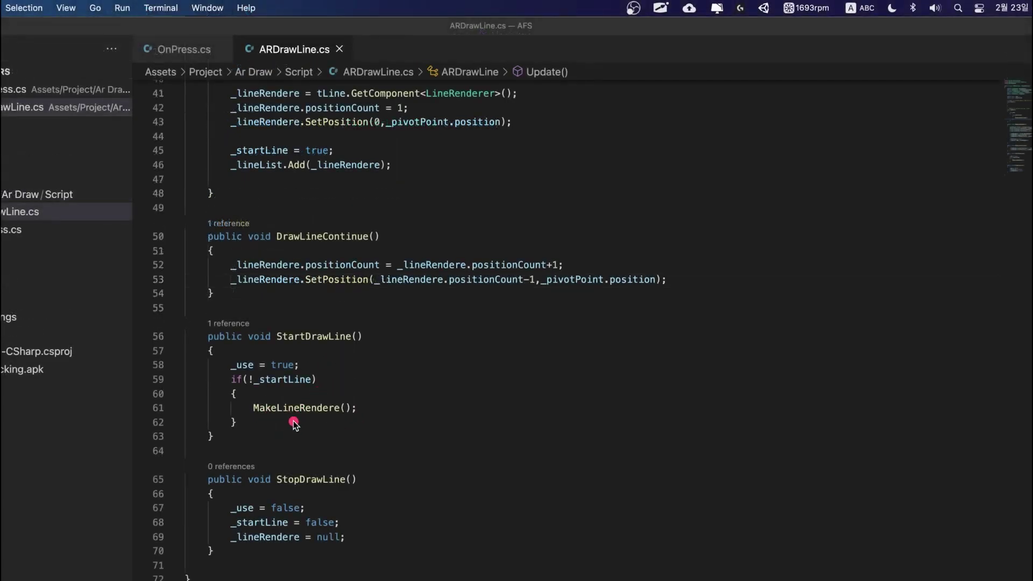
left_click(283, 371)
left_click(297, 408)
left_click(288, 388)
scroll(334, 339, "up", 3)
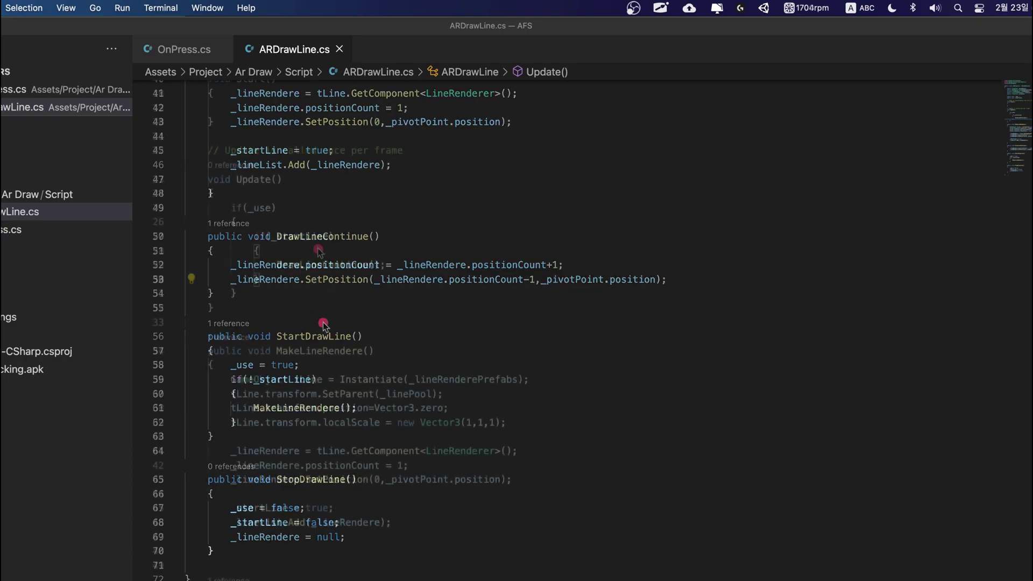
scroll(323, 302, "up", 5)
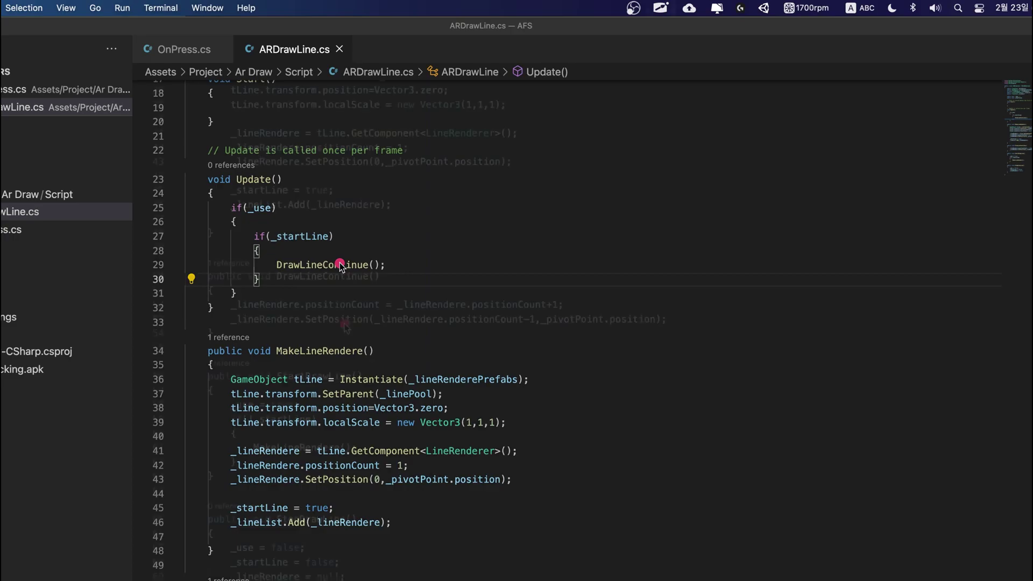
scroll(340, 263, "down", 7)
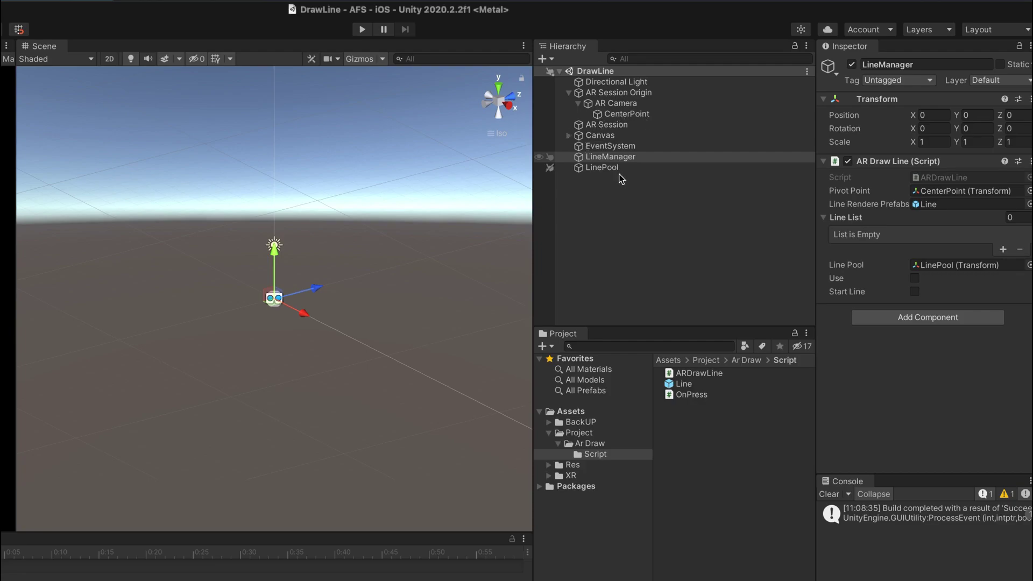
- Add the On Press script to Canvas > Button and assign LineManager as its Draw Line ST
left_click(569, 135)
left_click(581, 157)
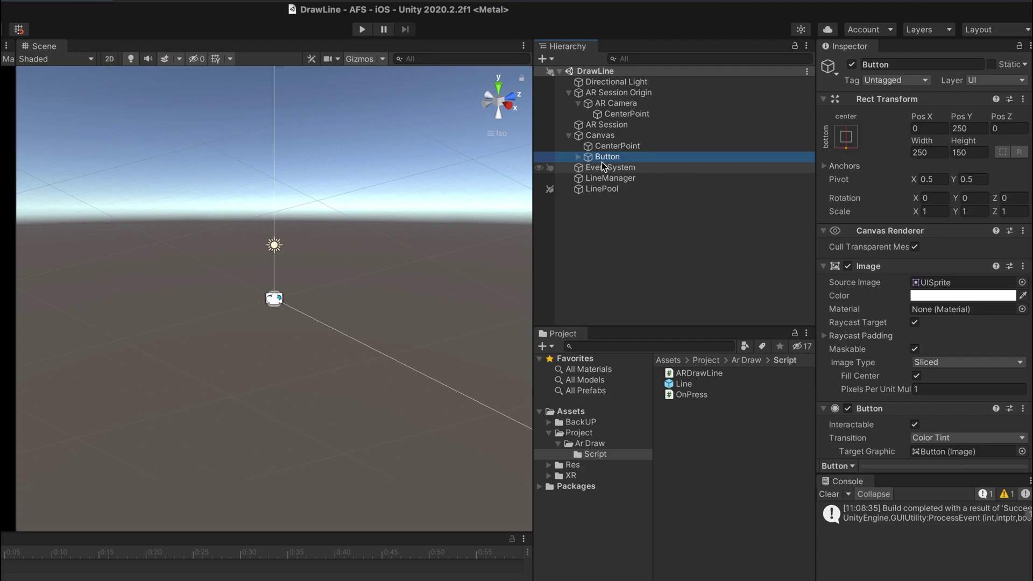
scroll(966, 317, "down", 5)
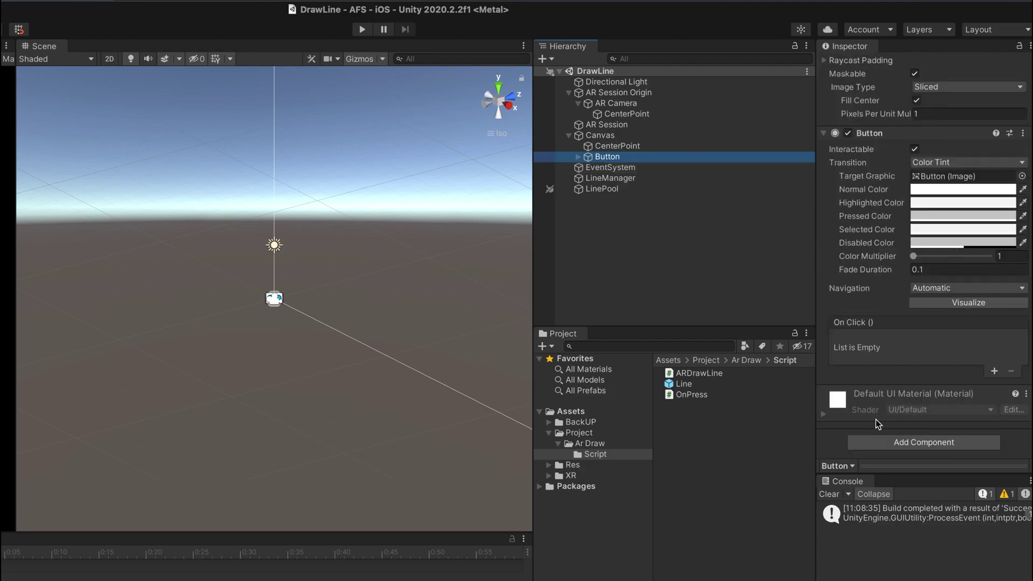
left_click(900, 445)
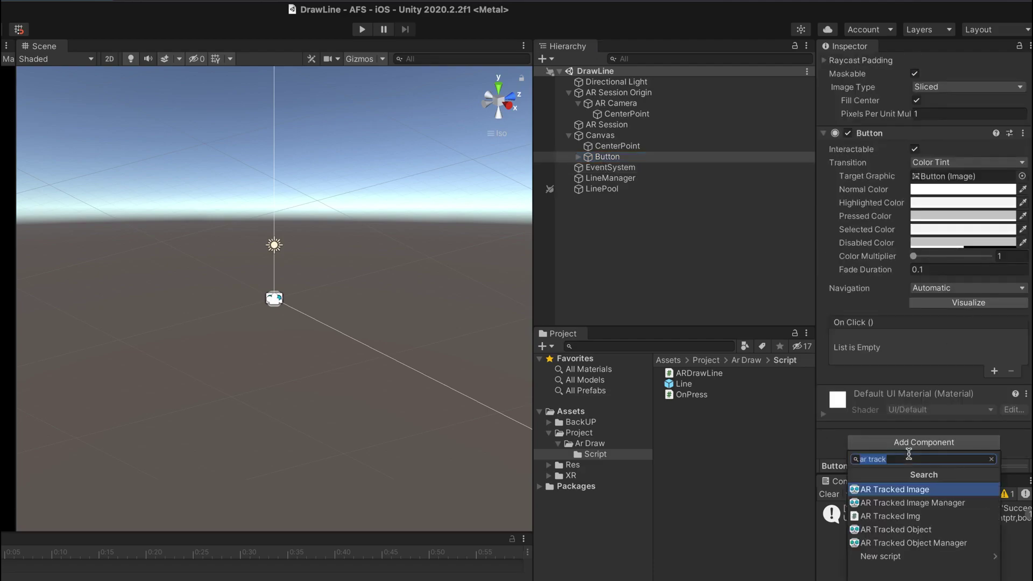
type("onpress")
key("Return")
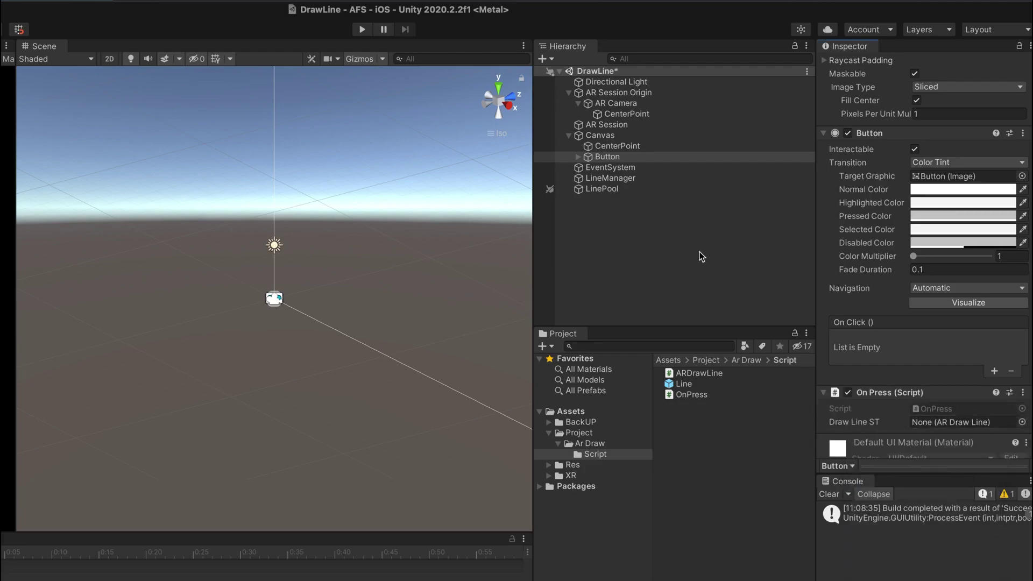
left_click_drag(602, 180, 939, 424)
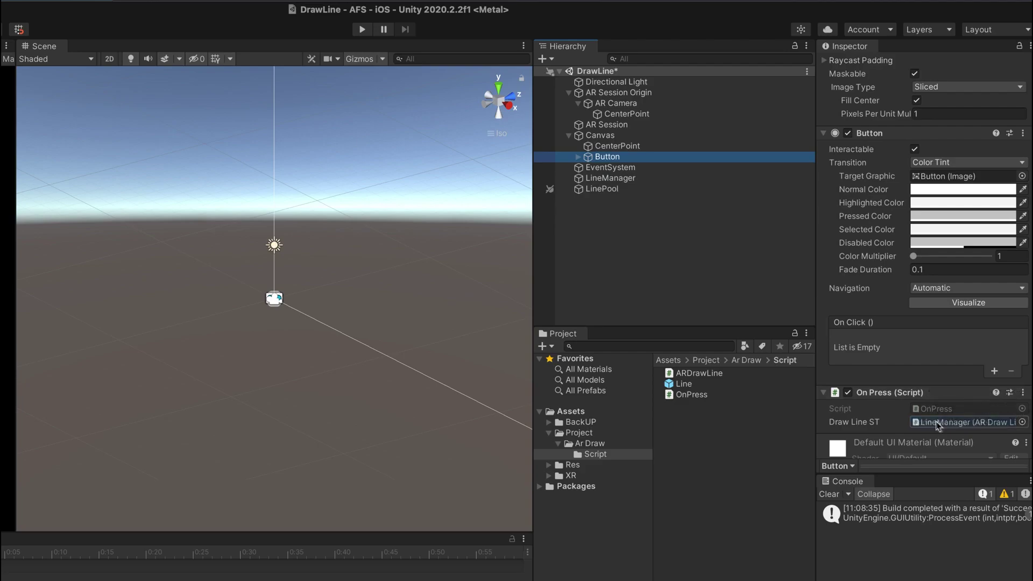
left_click(568, 135)
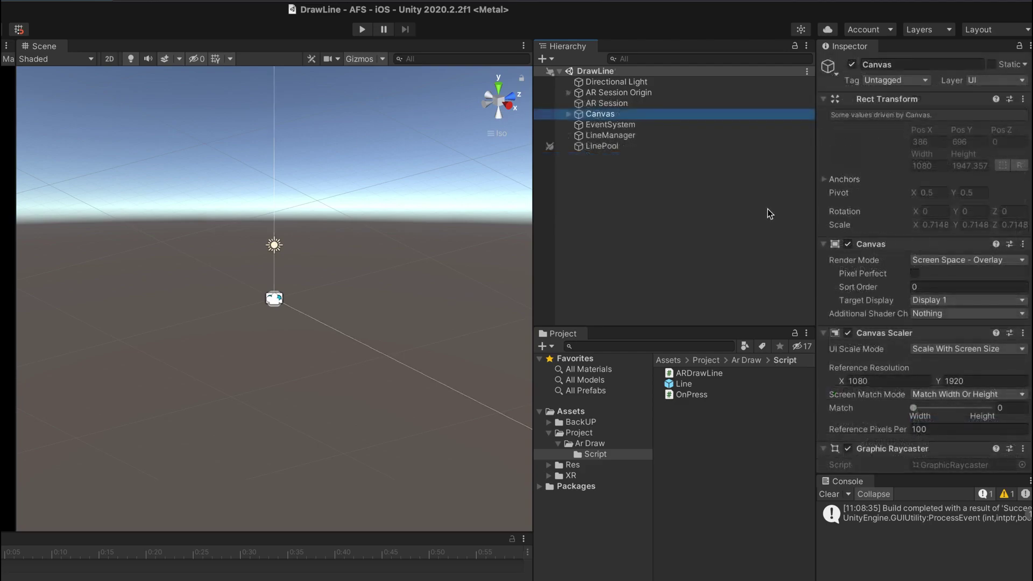